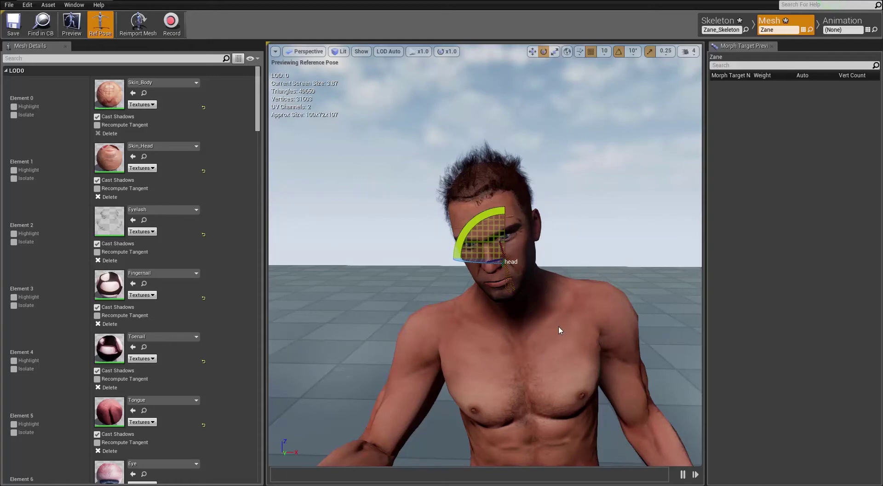
# Open the Skin_Body material and move its result node right of the texture samples, spacing the specular sample lower.
pyautogui.doubleClick(114, 96)
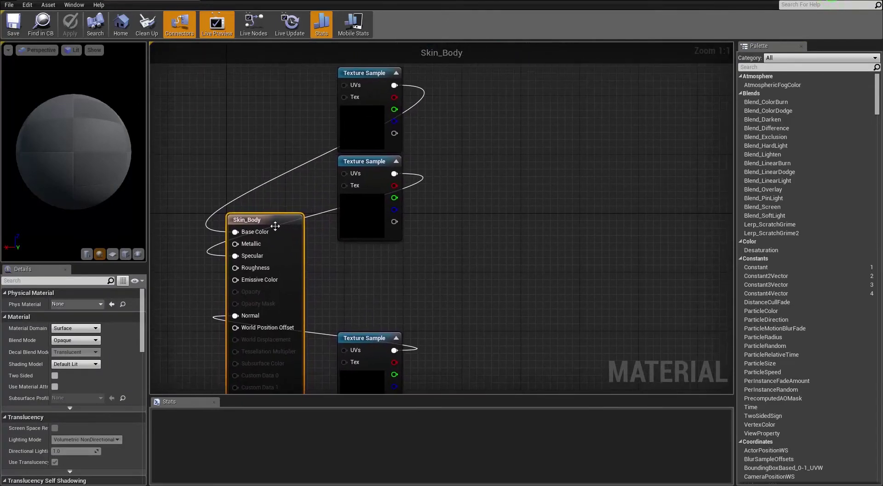
pyautogui.moveTo(261, 222); pyautogui.dragTo(519, 105)
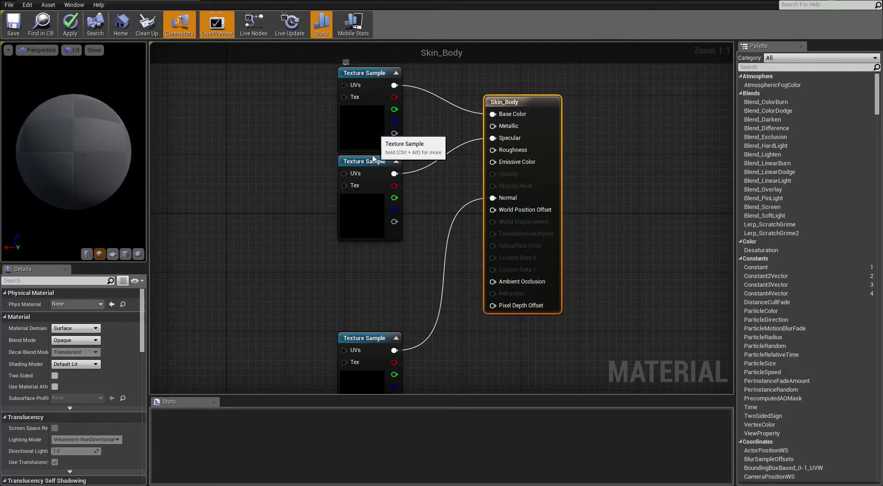
pyautogui.moveTo(372, 159); pyautogui.dragTo(372, 182)
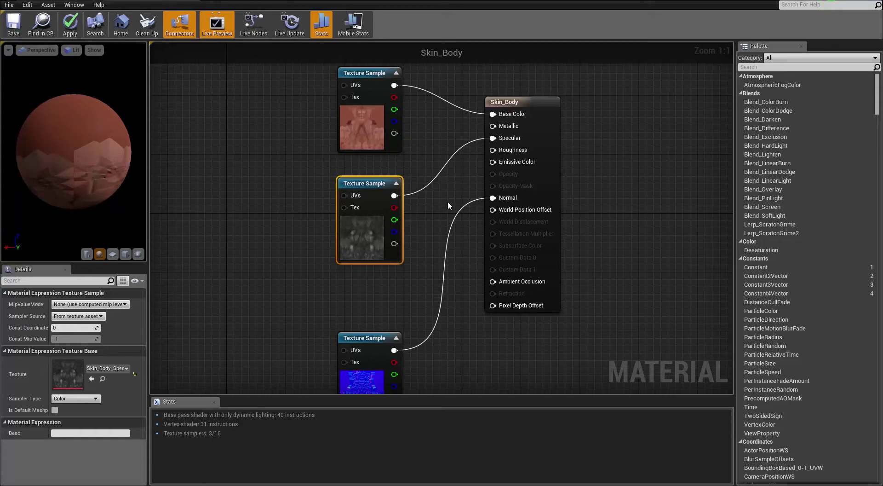
# Switch to iClone and export the Zane character's material textures into a new desktop folder named Zane, placed beside Zane.fbm.
pyautogui.hotkey('alt', 'Tab')
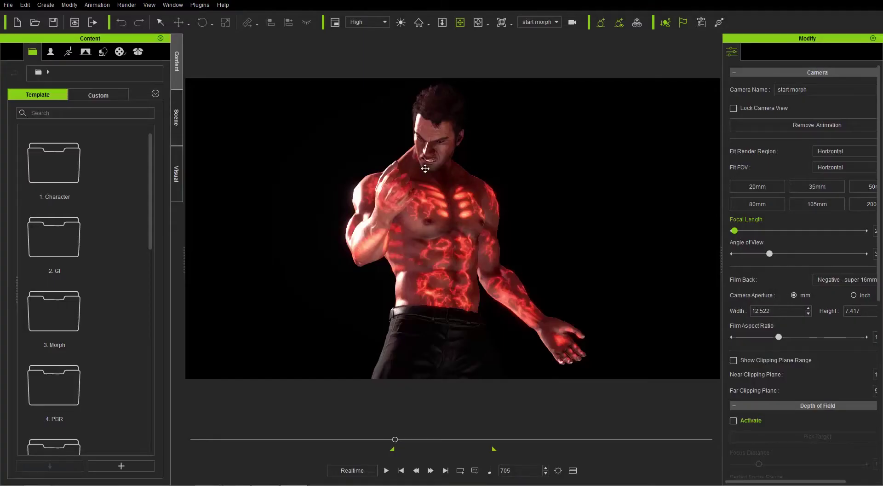
pyautogui.click(425, 169)
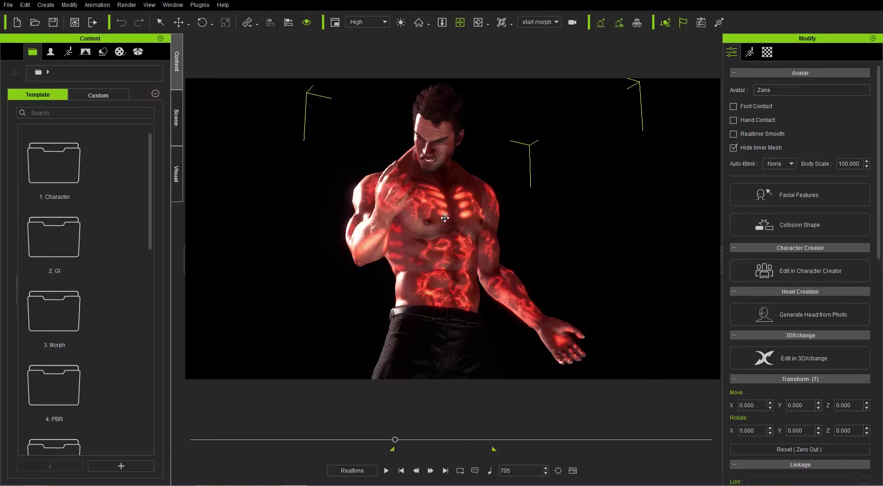
pyautogui.click(770, 52)
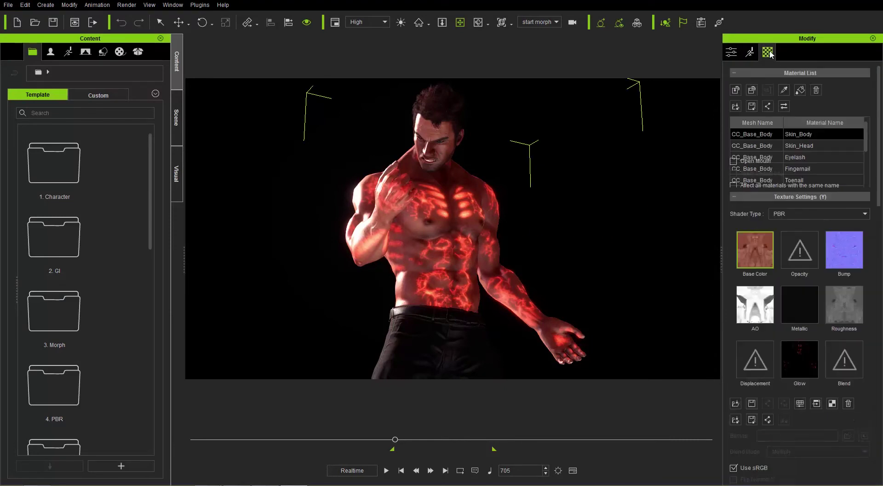
pyautogui.click(752, 106)
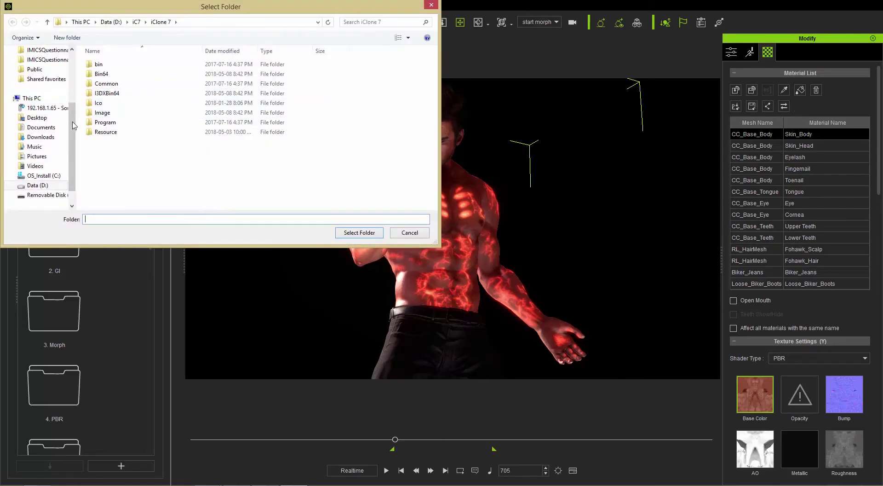
pyautogui.scroll(3, 46, 116)
pyautogui.click(53, 85)
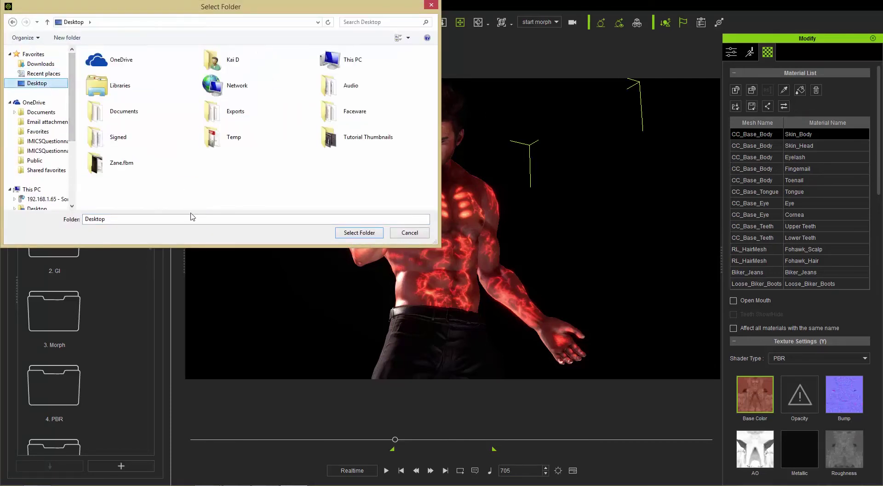
pyautogui.click(67, 37)
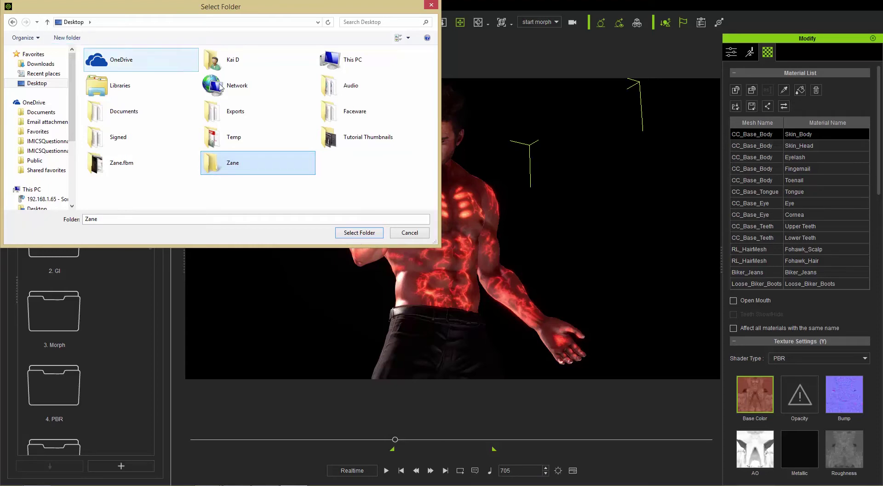
pyautogui.doubleClick(258, 170)
pyautogui.click(352, 233)
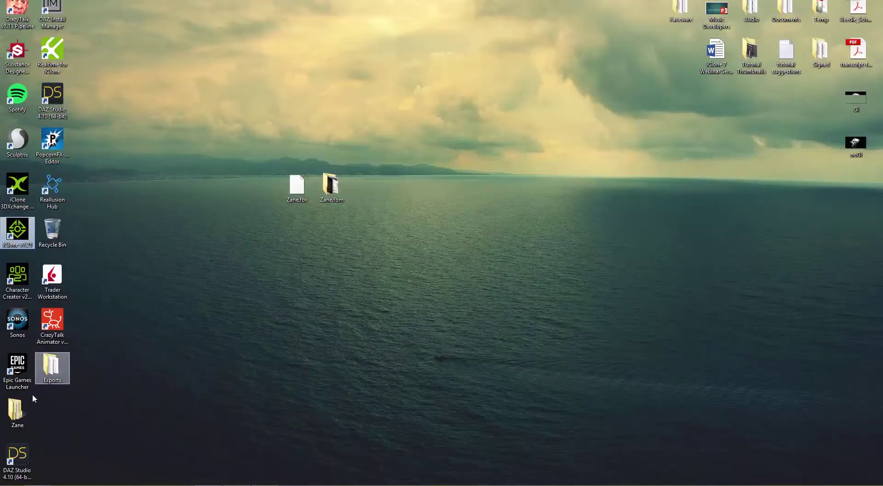
pyautogui.moveTo(16, 411); pyautogui.dragTo(348, 203)
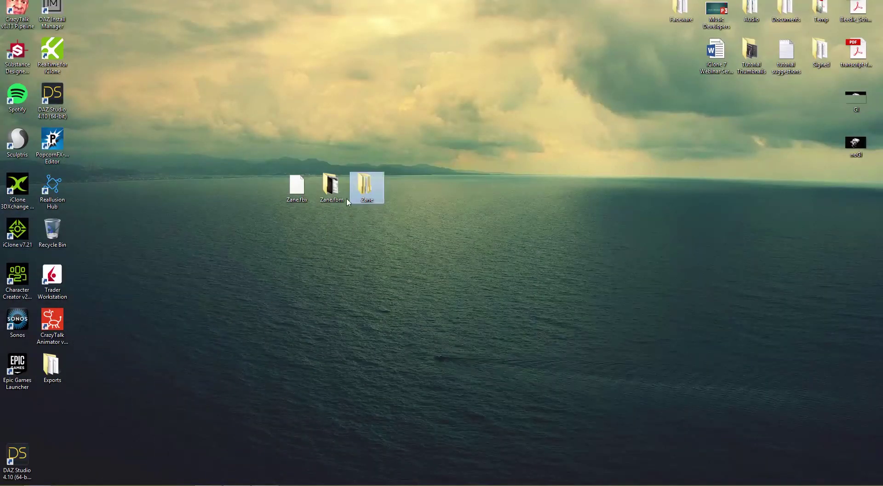
# Look through the textures in the desktop folder Zane.fbm and close it.
pyautogui.click(304, 197)
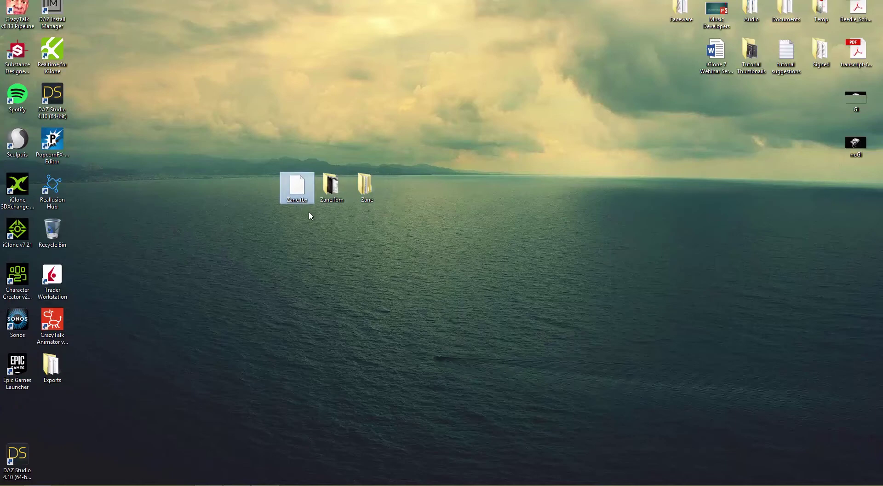
pyautogui.doubleClick(332, 187)
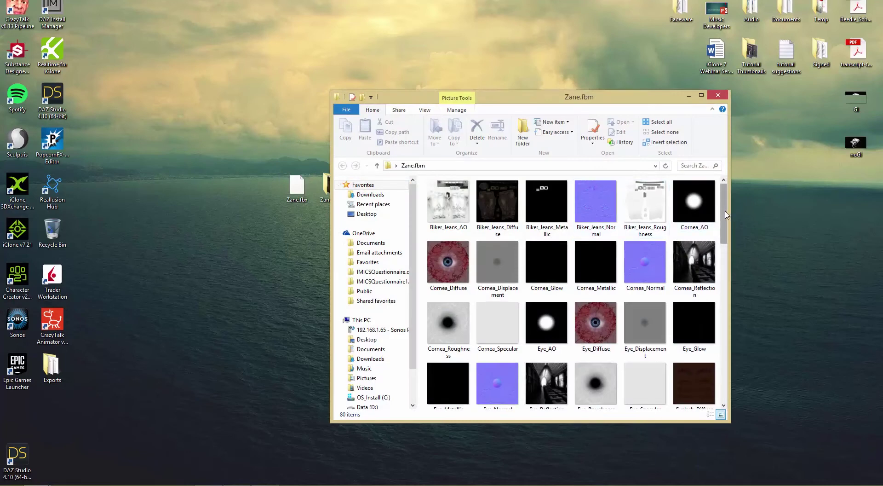
pyautogui.moveTo(726, 214); pyautogui.dragTo(722, 183)
pyautogui.click(719, 95)
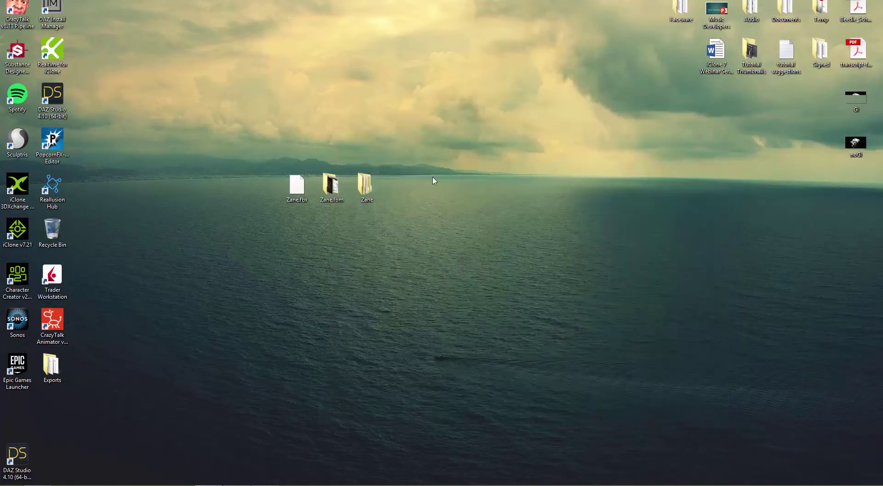
# Browse the exported Zane folder down to the CC_Base_Body mesh's Skin_Head__material textures and close it.
pyautogui.doubleClick(367, 188)
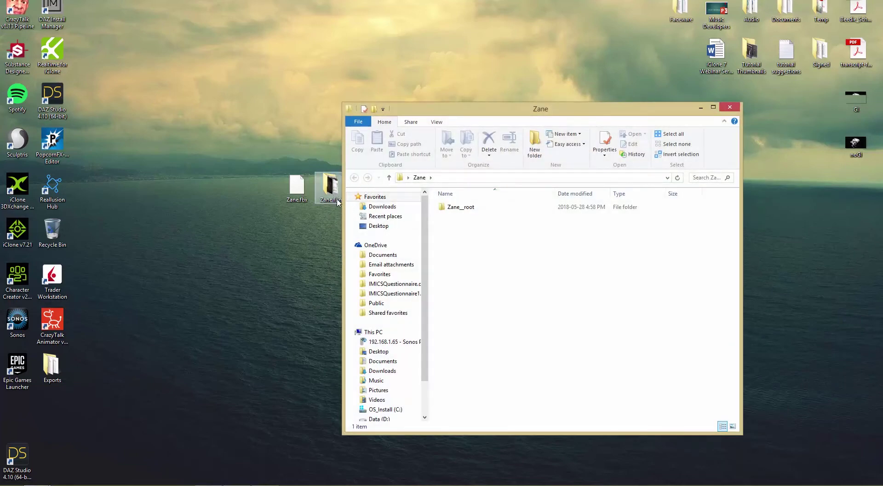
pyautogui.doubleClick(471, 211)
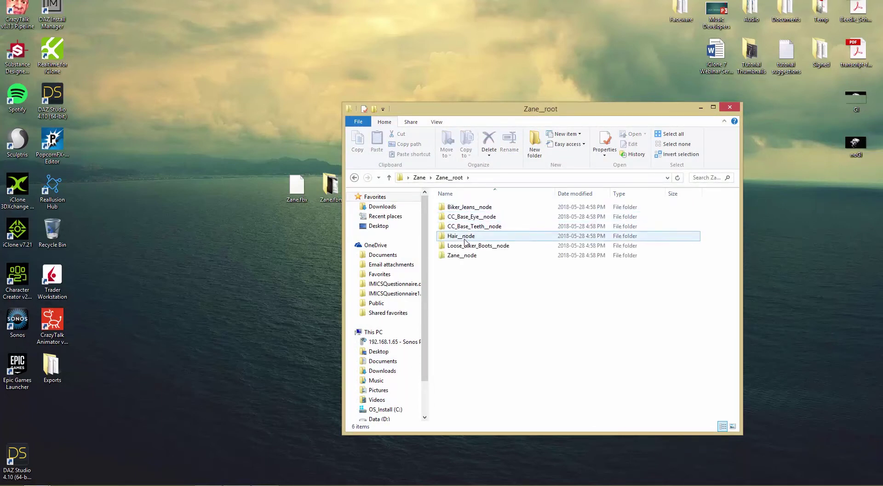
pyautogui.doubleClick(462, 255)
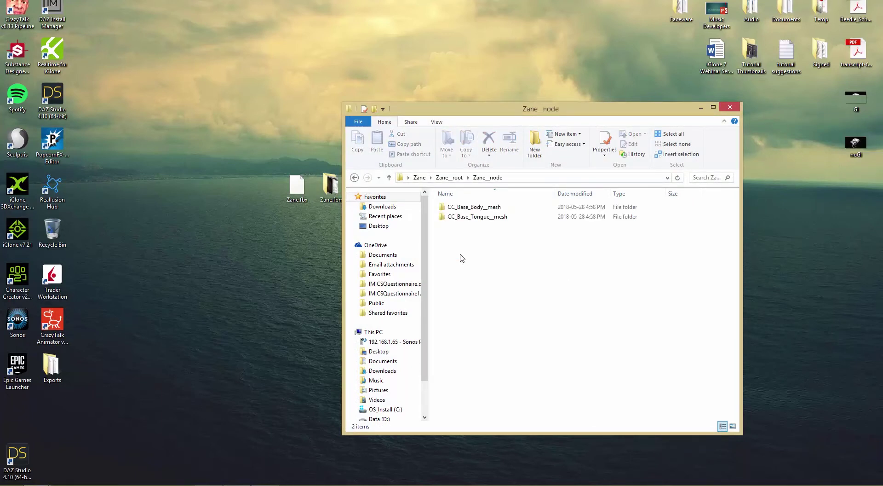
pyautogui.doubleClick(467, 207)
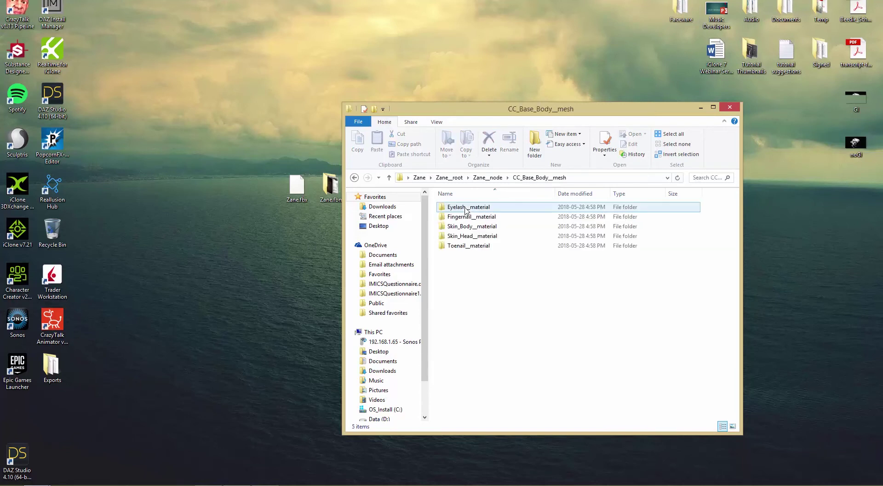
pyautogui.doubleClick(464, 236)
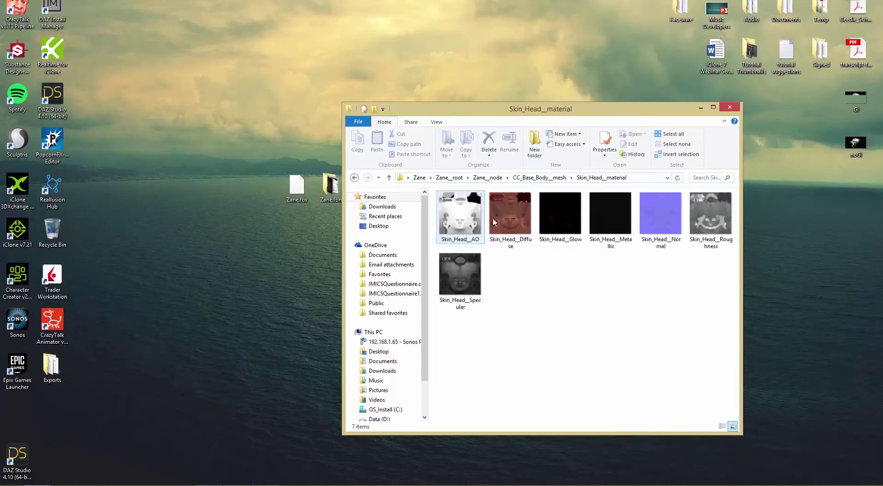
pyautogui.click(730, 109)
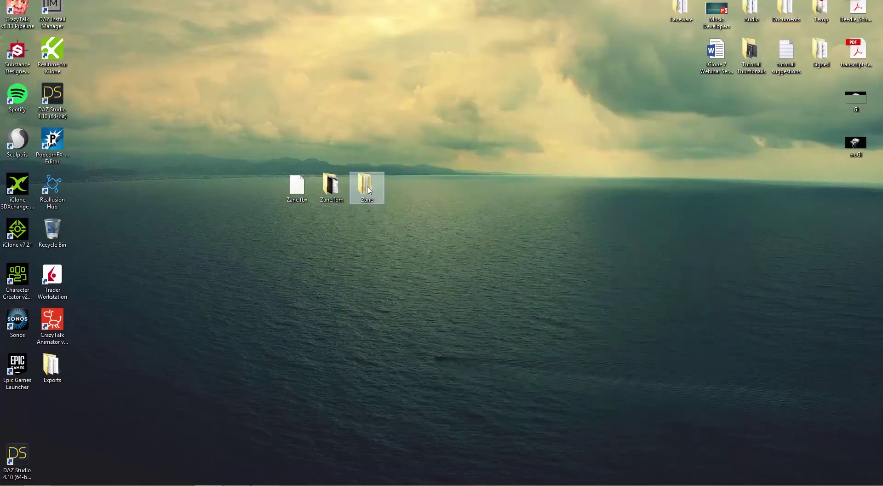
# Switch to Unreal Engine and import the desktop Zane texture folder into the Zane project's Materials folder.
pyautogui.moveTo(367, 186); pyautogui.dragTo(487, 237)
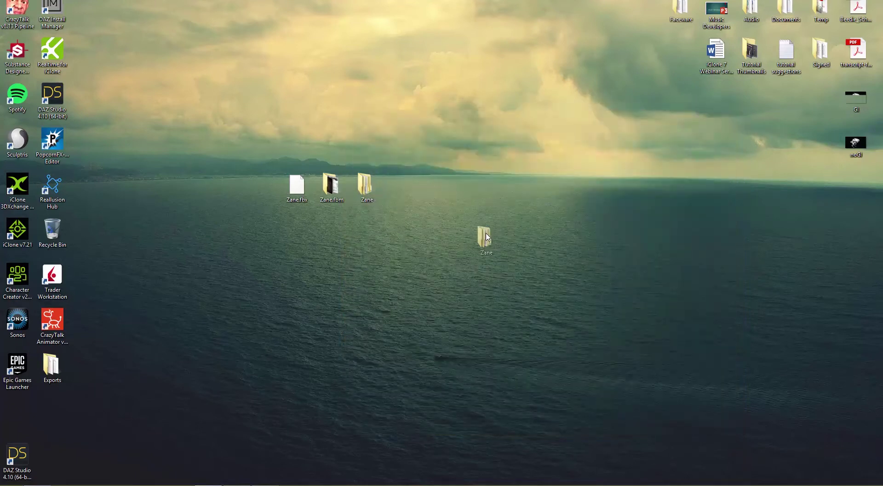
pyautogui.hotkey('alt', 'Tab')
pyautogui.hotkey('alt', 'Tab')
pyautogui.hotkey('alt', 'Tab')
pyautogui.hotkey('alt', 'Tab')
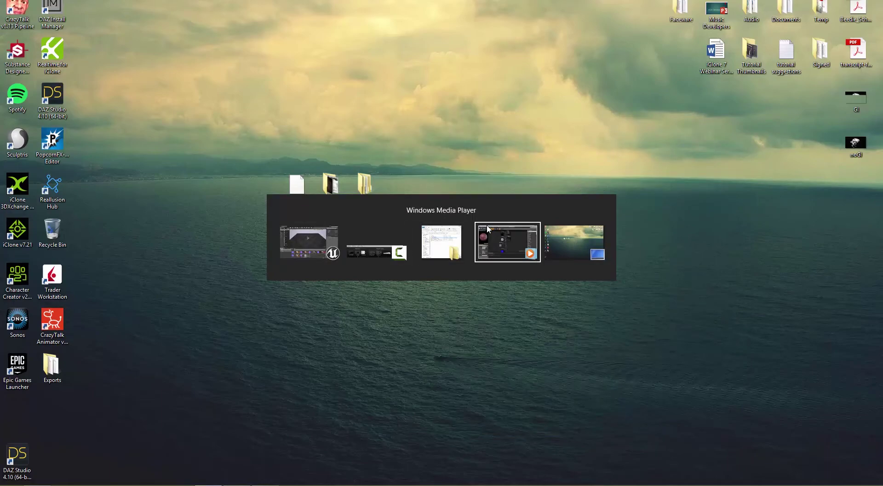
pyautogui.hotkey('alt', 'Tab')
pyautogui.hotkey('alt', 'Tab')
pyautogui.moveTo(488, 229); pyautogui.dragTo(43, 383)
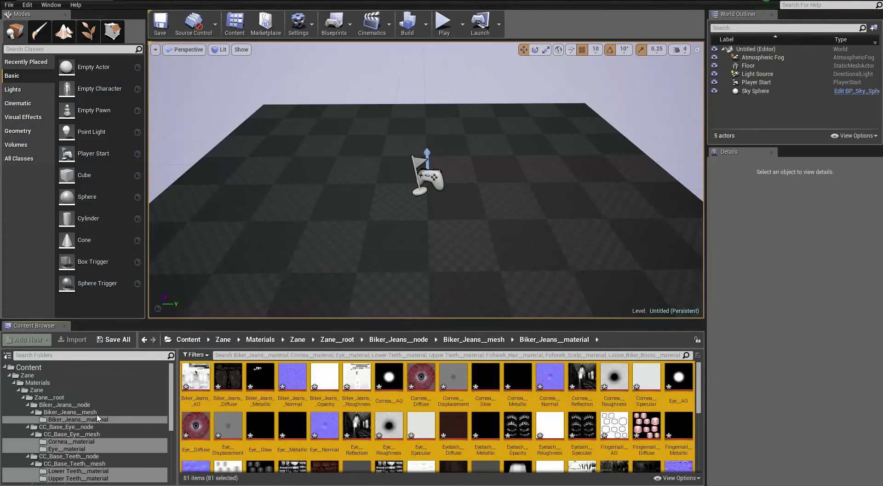
# Look through the imported texture folder hierarchy under Zane__root, including the Biker_Jeans and CC_Base_Eye nodes.
pyautogui.click(96, 413)
pyautogui.click(64, 405)
pyautogui.click(64, 398)
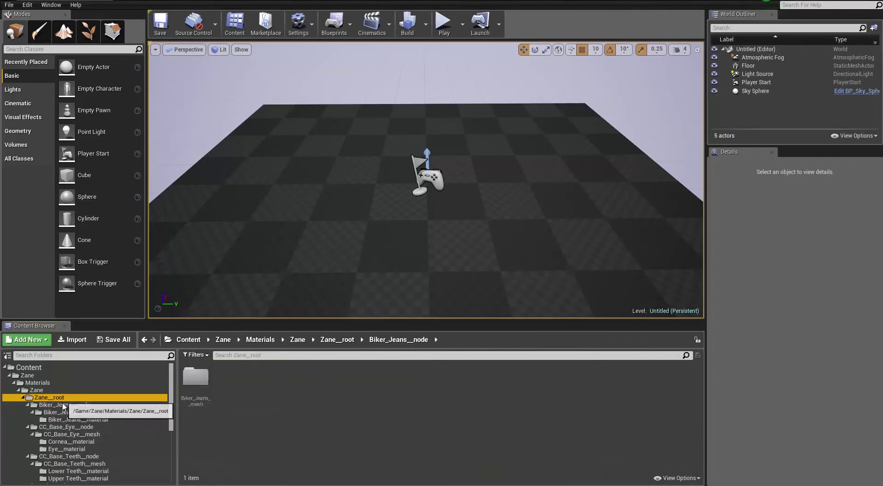
pyautogui.click(65, 427)
pyautogui.scroll(-2, 115, 417)
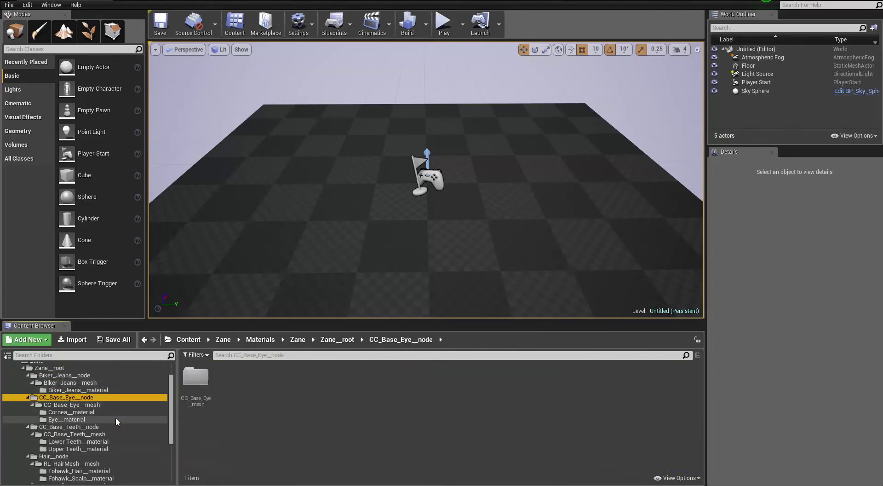
pyautogui.scroll(3, 114, 422)
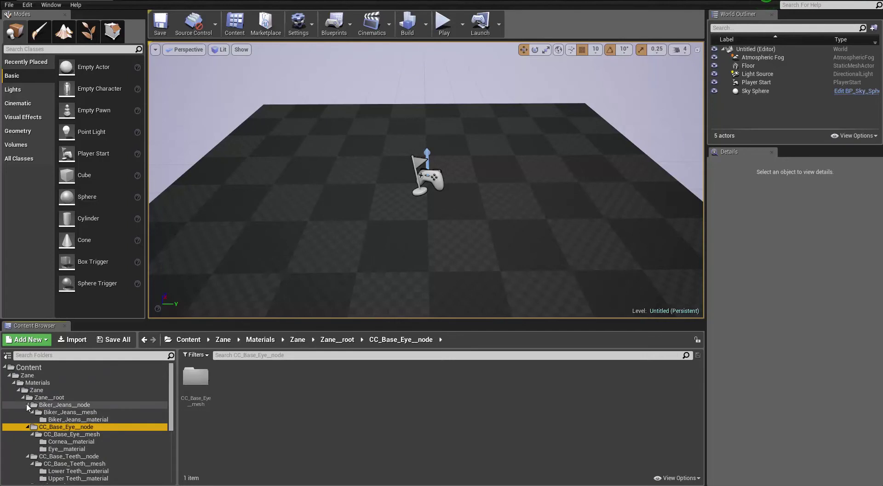
# Collapse the jeans, eye, teeth, hair and boots node folders under Zane__root, keeping Zane__node expanded.
pyautogui.click(28, 405)
pyautogui.click(28, 412)
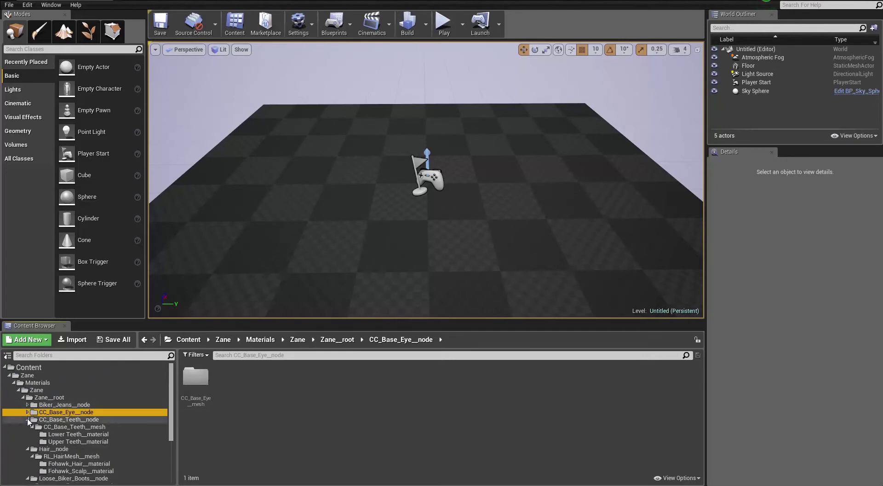
pyautogui.click(27, 419)
pyautogui.click(28, 427)
pyautogui.click(27, 435)
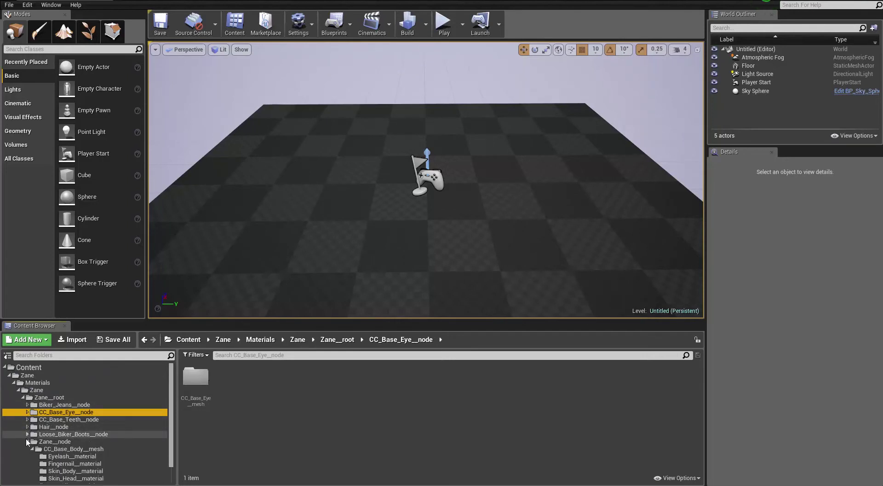
pyautogui.click(28, 442)
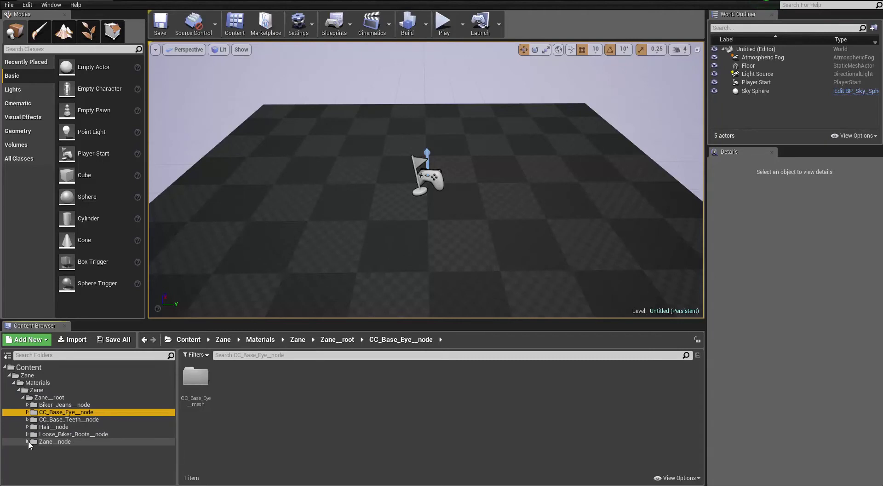
pyautogui.click(28, 442)
pyautogui.scroll(-2, 88, 421)
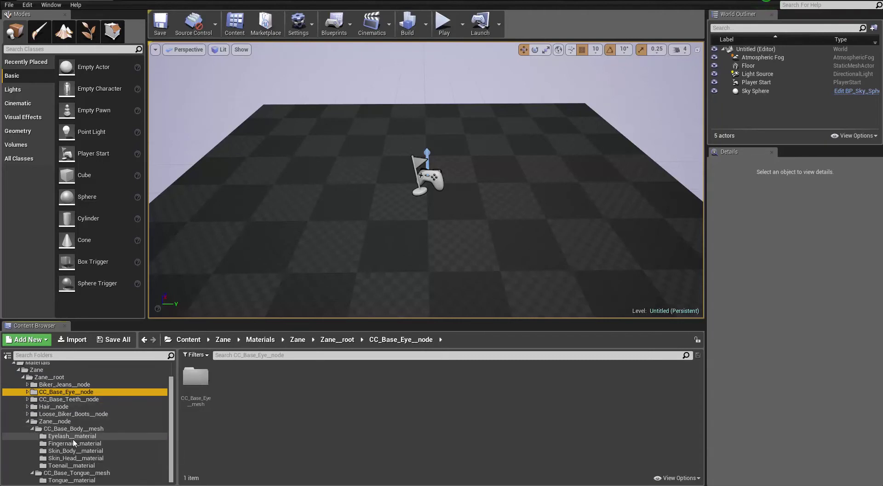
# Add the AO, Glow, Metallic and Roughness textures from the Skin_Body__material folder to the Skin_Body material graph.
pyautogui.click(72, 451)
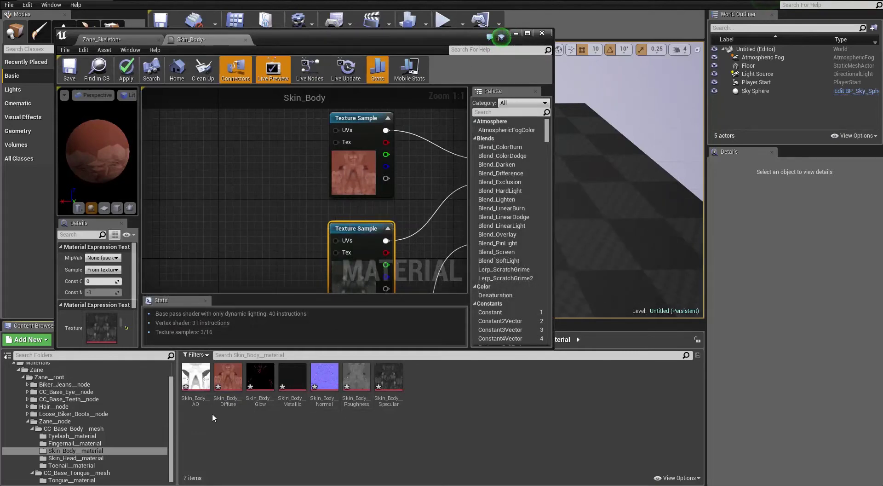
pyautogui.click(198, 383)
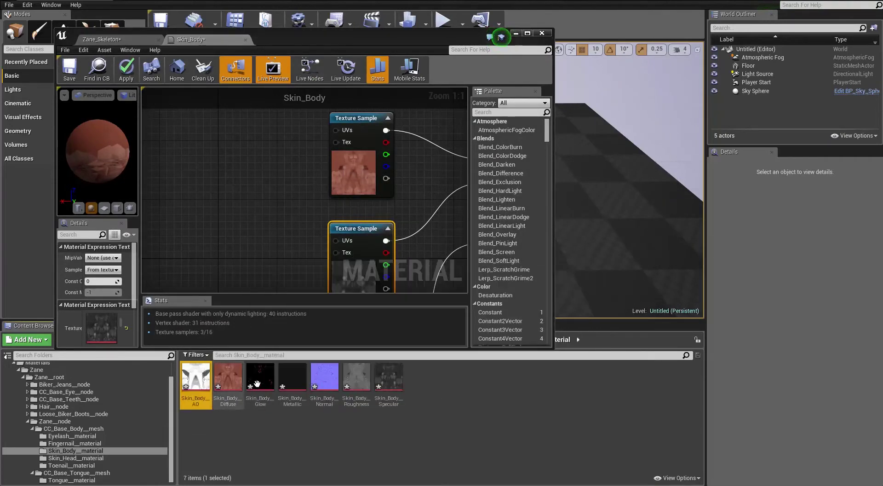
pyautogui.keyDown('ctrl'); pyautogui.click(260, 382); pyautogui.keyUp('ctrl')
pyautogui.keyDown('ctrl'); pyautogui.click(292, 382); pyautogui.keyUp('ctrl')
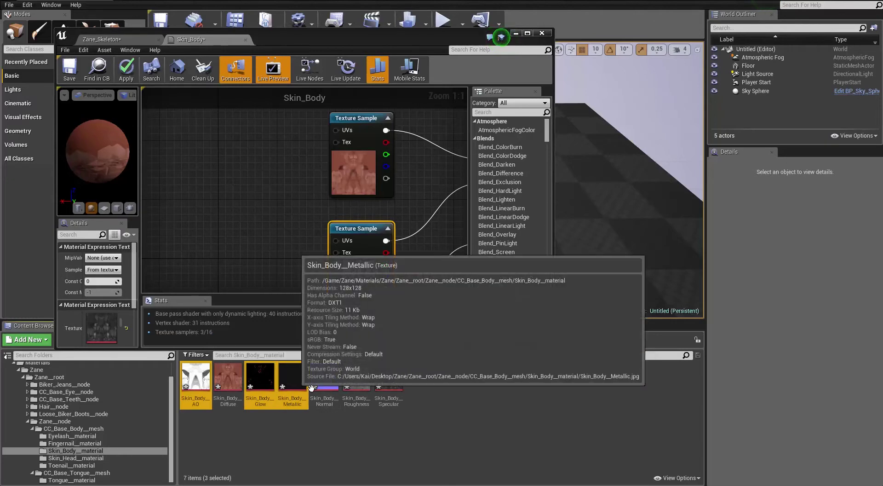
pyautogui.keyDown('ctrl'); pyautogui.click(356, 379); pyautogui.keyUp('ctrl')
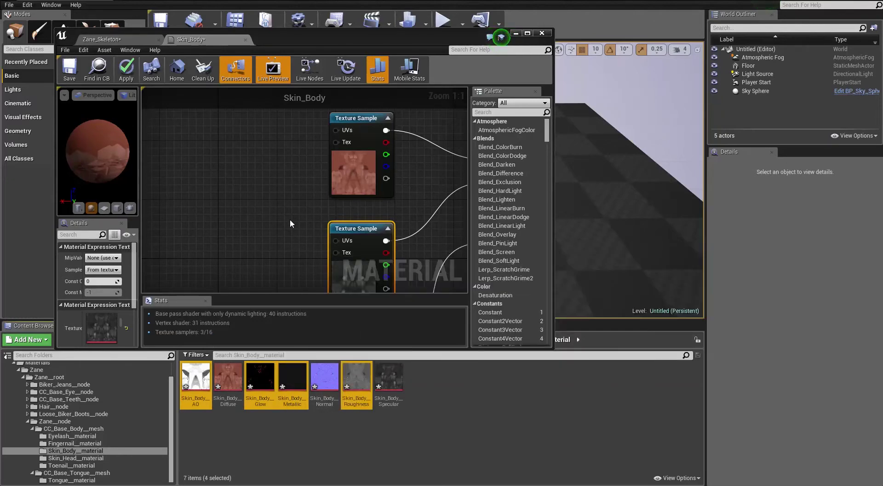
pyautogui.moveTo(293, 379); pyautogui.dragTo(277, 209)
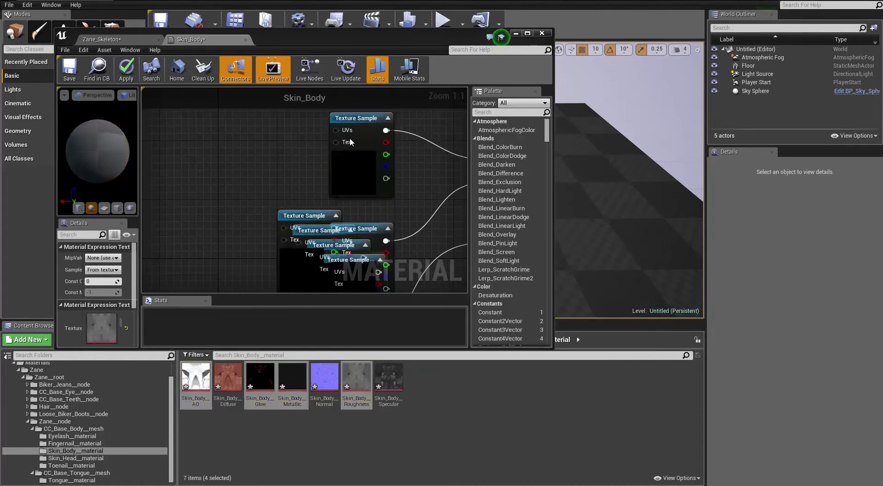
# Maximize the material editor, move the Skin_Body main node away from the textures, and connect the AO texture to Ambient Occlusion.
pyautogui.doubleClick(438, 34)
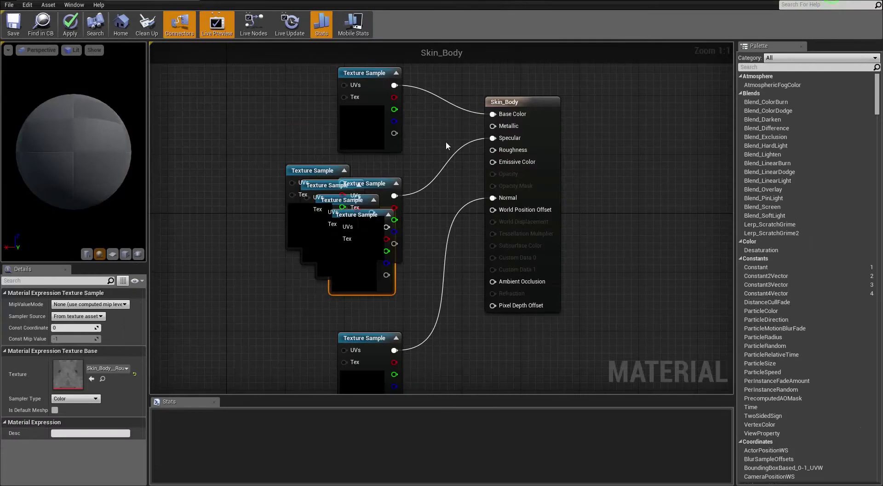
pyautogui.moveTo(521, 101); pyautogui.dragTo(579, 115)
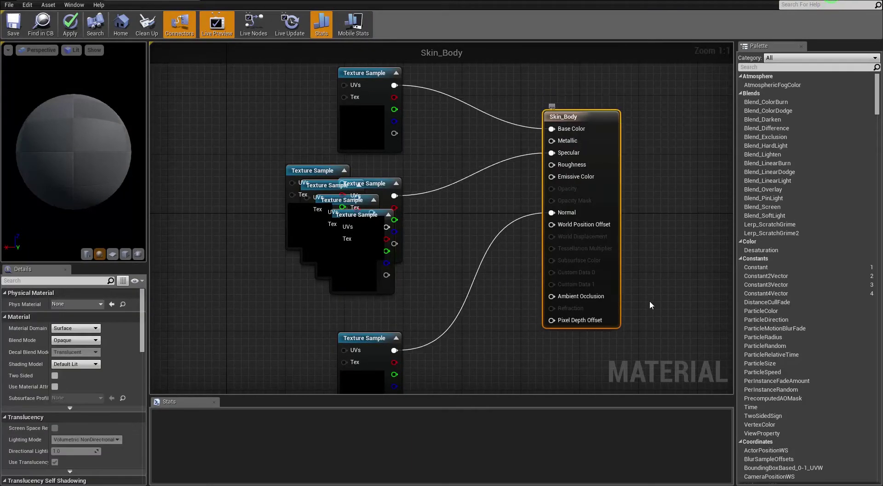
pyautogui.scroll(-2, 621, 262)
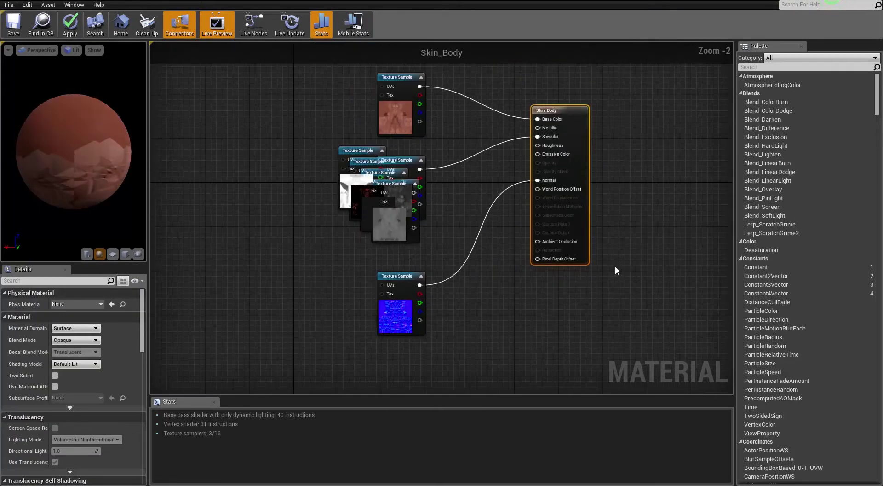
pyautogui.scroll(1, 617, 271)
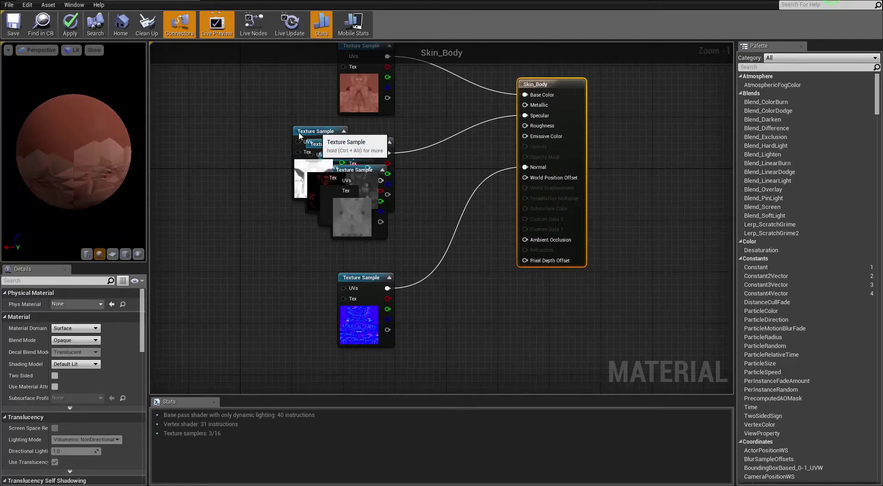
pyautogui.moveTo(313, 130); pyautogui.dragTo(523, 239)
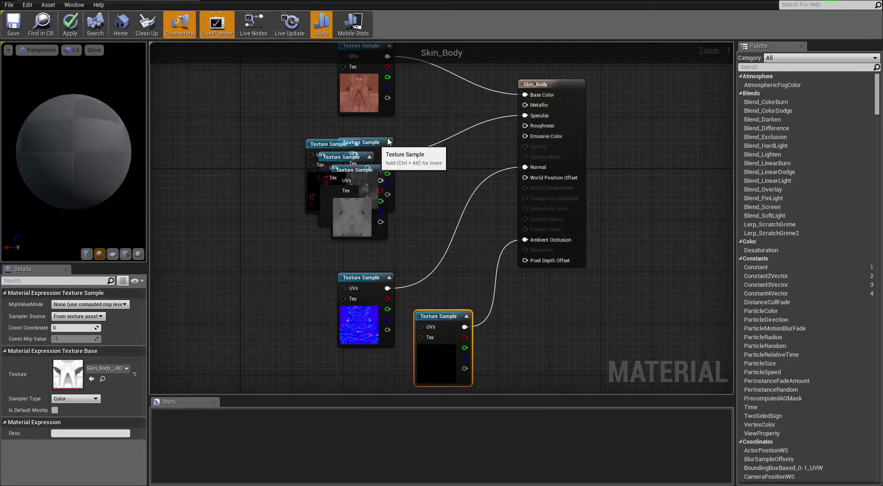
# Delete the Specular texture node and connect the Roughness texture to the Skin_Body material's Roughness input.
pyautogui.moveTo(373, 141); pyautogui.dragTo(437, 116)
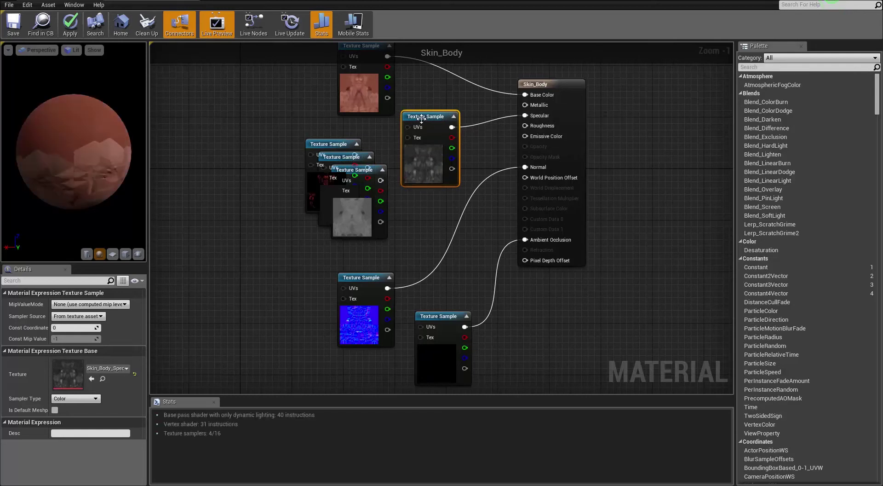
pyautogui.press('Delete')
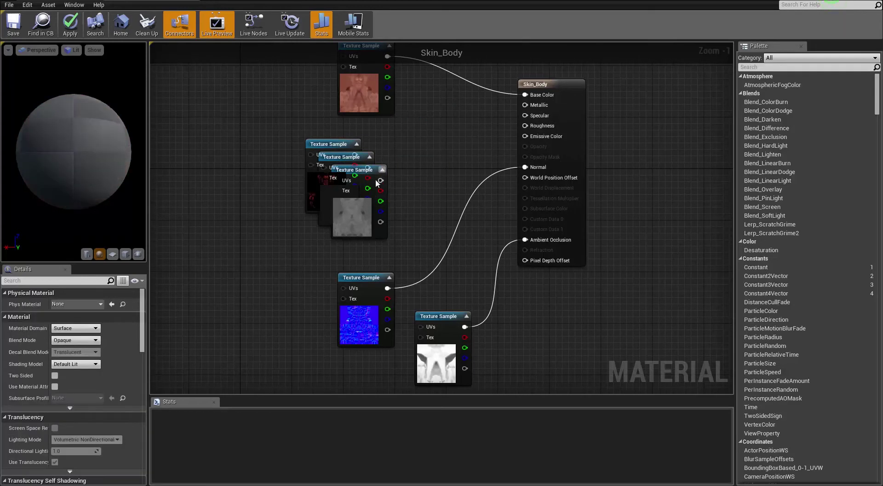
pyautogui.moveTo(376, 183); pyautogui.dragTo(525, 126)
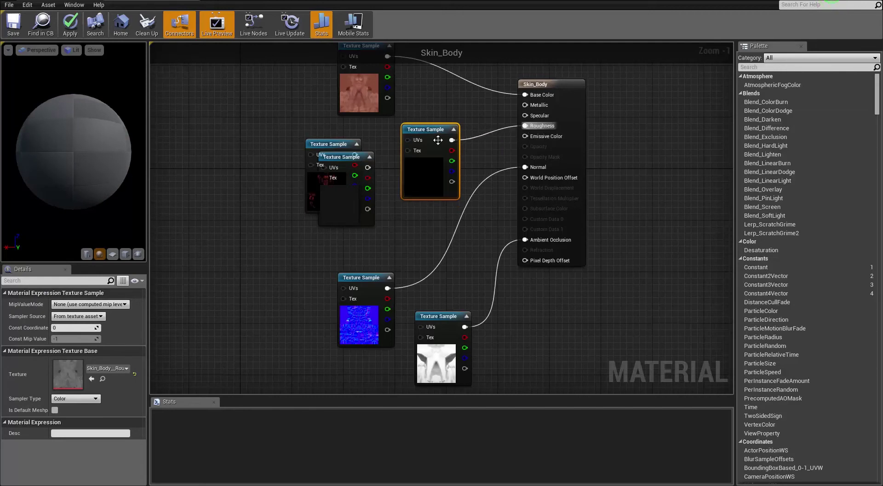
pyautogui.moveTo(438, 140); pyautogui.dragTo(412, 217)
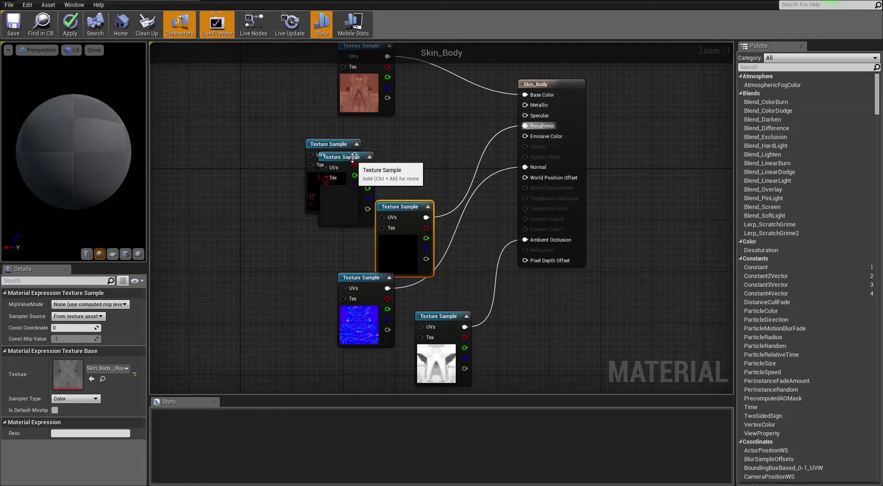
# Connect the Metallic texture to the Metallic input and the Glow texture to Emissive Color.
pyautogui.moveTo(352, 157); pyautogui.dragTo(525, 105)
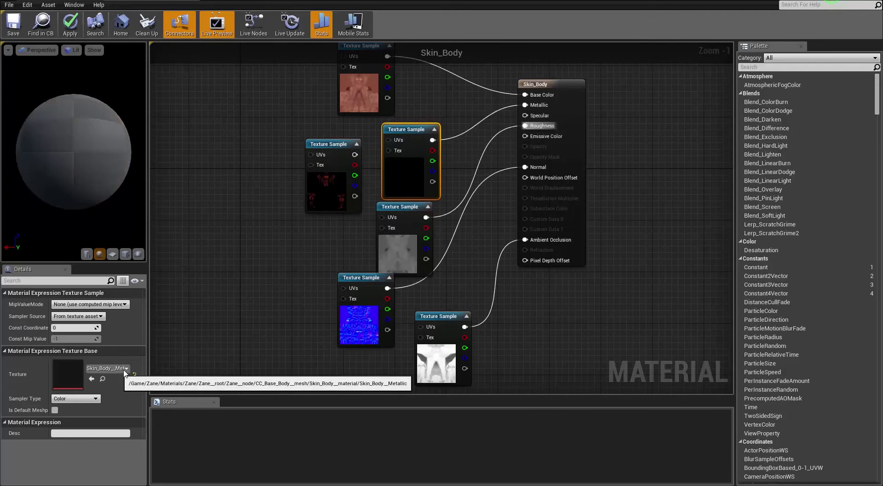
pyautogui.click(334, 146)
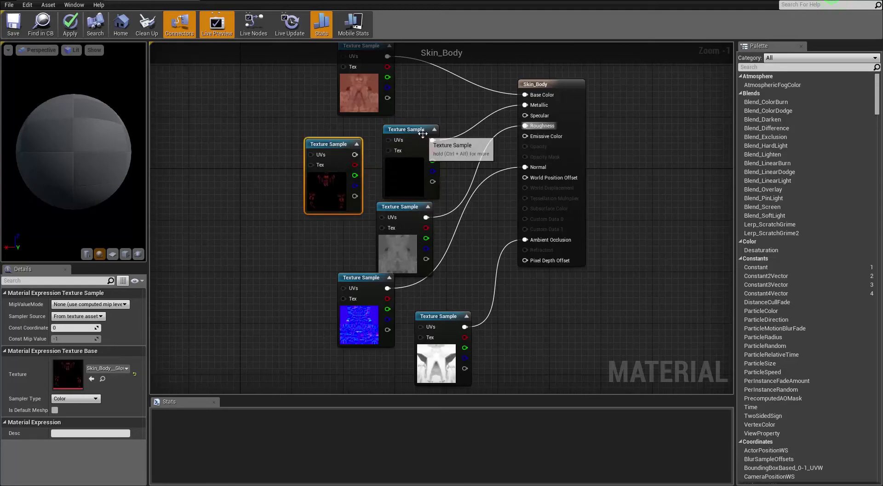
pyautogui.moveTo(414, 131); pyautogui.dragTo(278, 111)
pyautogui.click(329, 140)
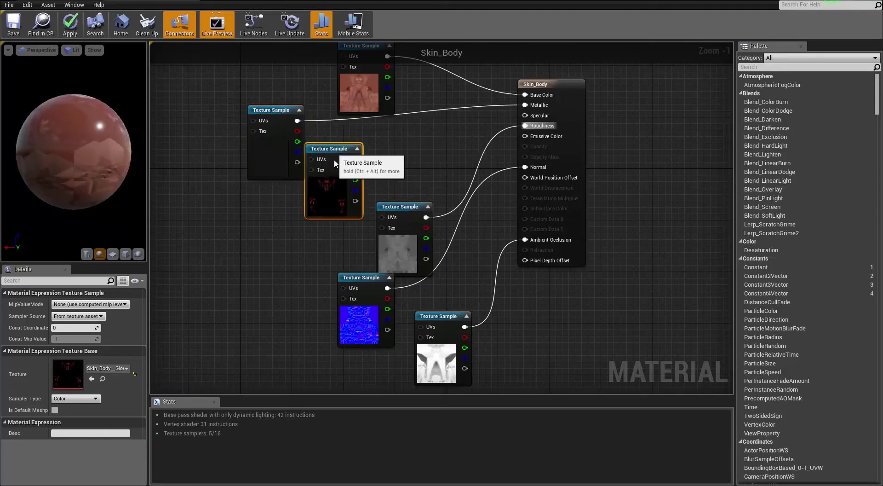
pyautogui.moveTo(330, 141); pyautogui.dragTo(526, 137)
# Arrange the Roughness, Glow, Normal and AO texture nodes in a tidy column without overlaps.
pyautogui.moveTo(390, 207); pyautogui.dragTo(352, 130)
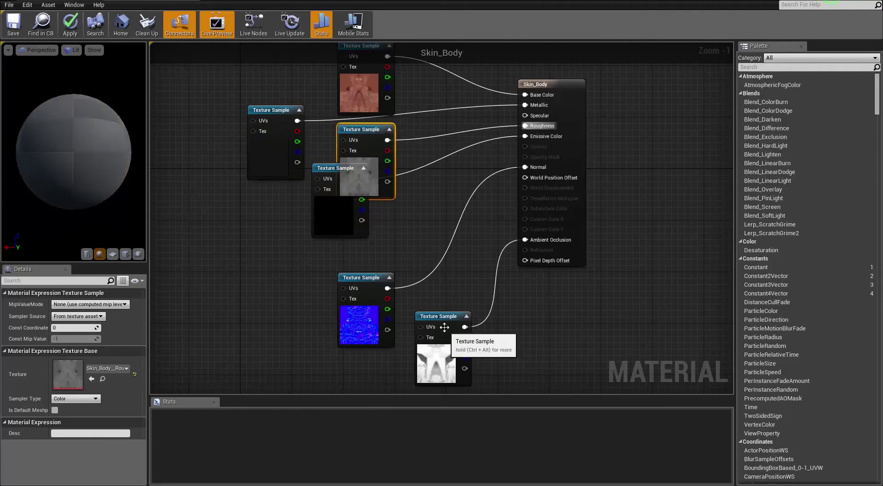
pyautogui.moveTo(444, 323); pyautogui.dragTo(427, 394)
pyautogui.moveTo(361, 242); pyautogui.dragTo(376, 274)
pyautogui.moveTo(349, 137); pyautogui.dragTo(374, 203)
pyautogui.moveTo(370, 94); pyautogui.dragTo(383, 119)
pyautogui.moveTo(440, 393); pyautogui.dragTo(388, 343)
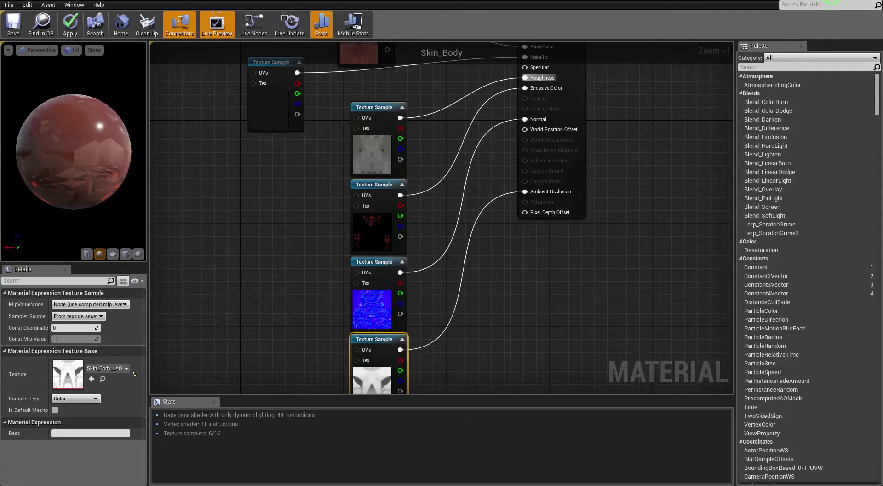
# Apply the Skin_Body material changes and check the result on the Zane mesh's upper body.
pyautogui.moveTo(631, 122); pyautogui.dragTo(626, 204, button='right')
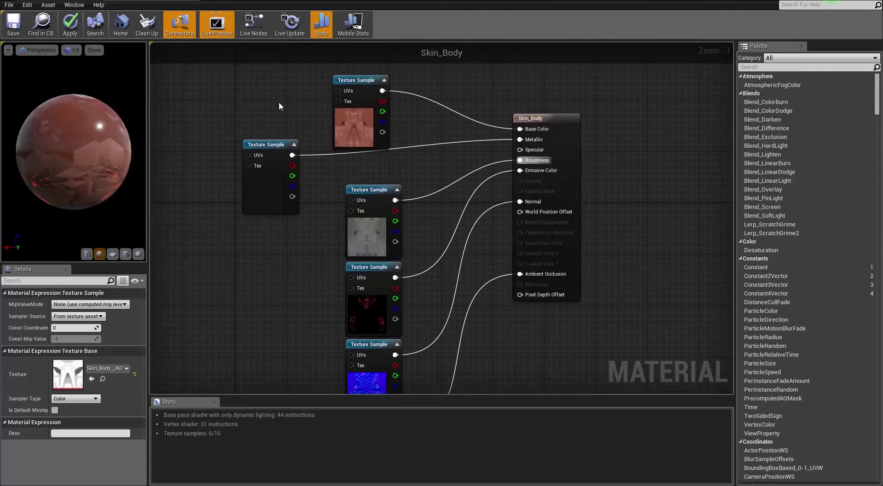
pyautogui.click(84, 20)
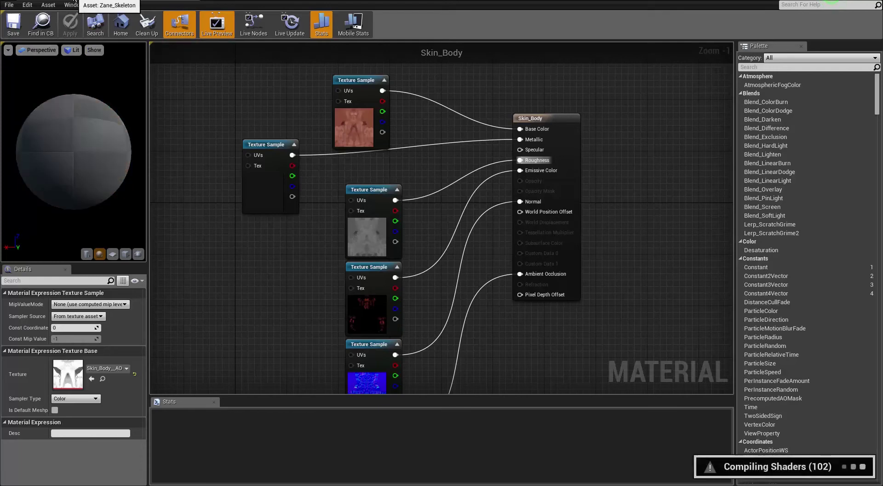
pyautogui.click(76, 2)
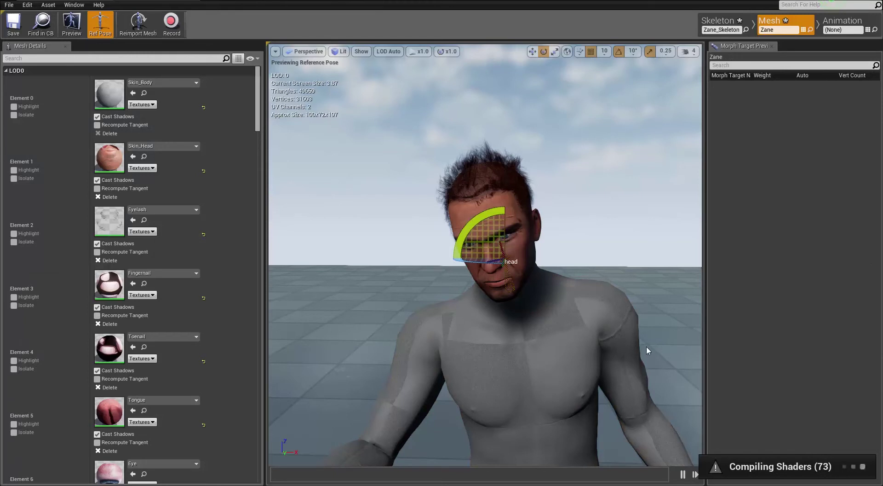
pyautogui.moveTo(672, 362); pyautogui.dragTo(704, 460, button='middle')
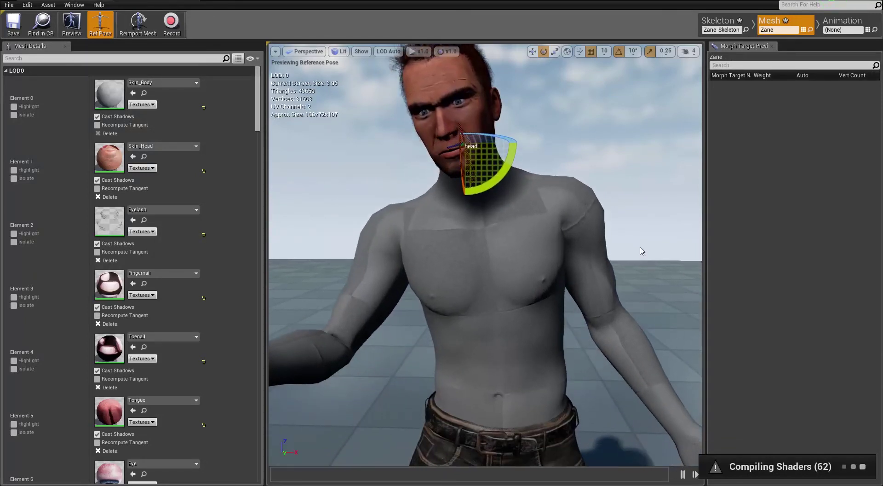
pyautogui.click(631, 142)
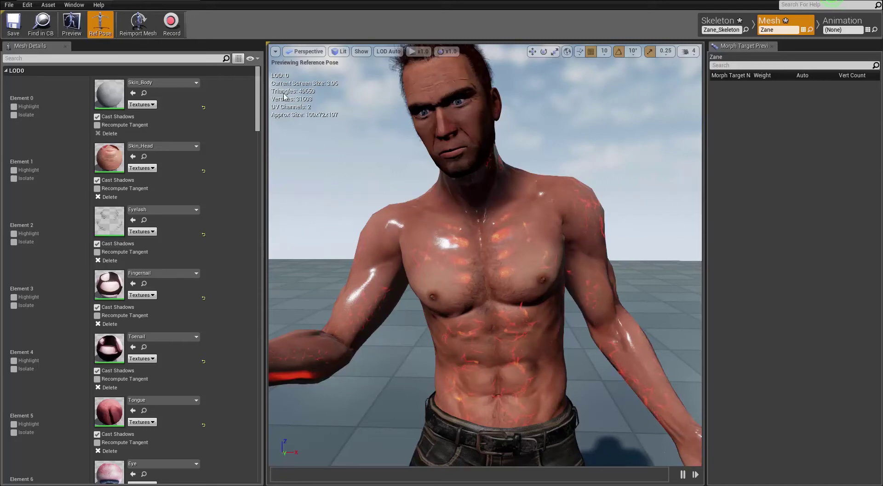
# Return to the Skin_Body graph, make room beside the Roughness texture, and add a Constant and a Multiply node.
pyautogui.click(144, 1)
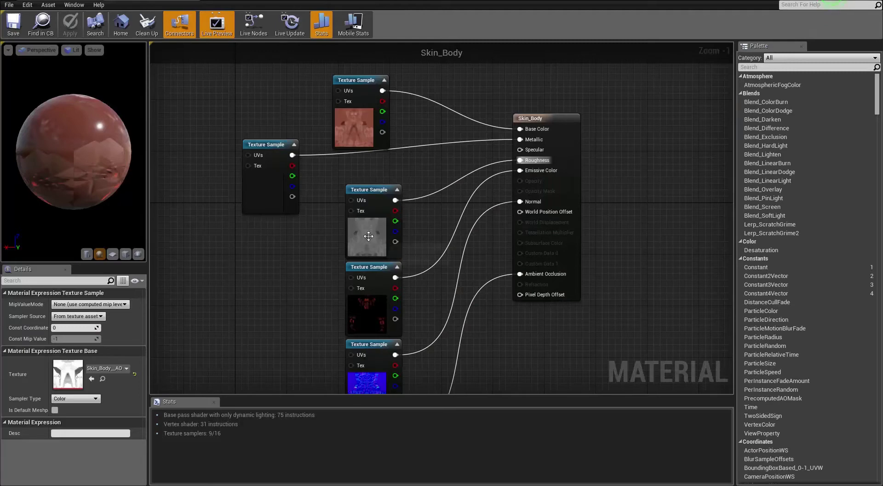
pyautogui.moveTo(373, 192); pyautogui.dragTo(219, 236)
pyautogui.rightClick(240, 329)
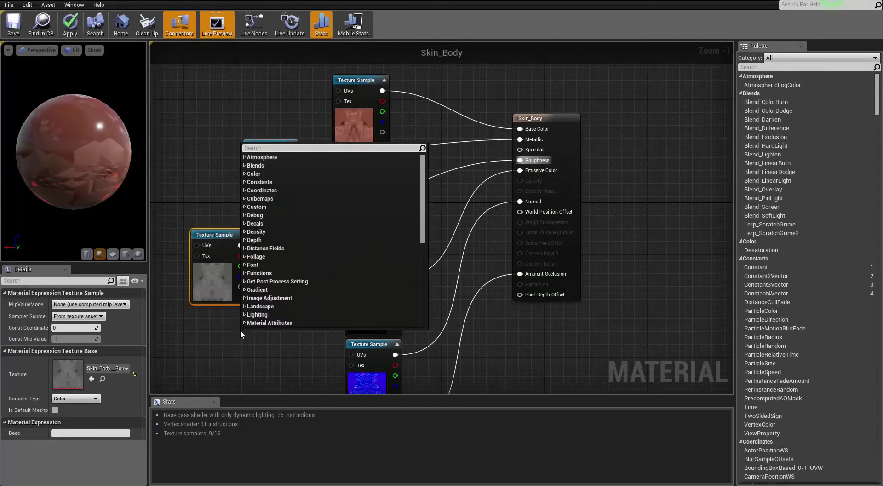
pyautogui.write('constant')
pyautogui.press('Return')
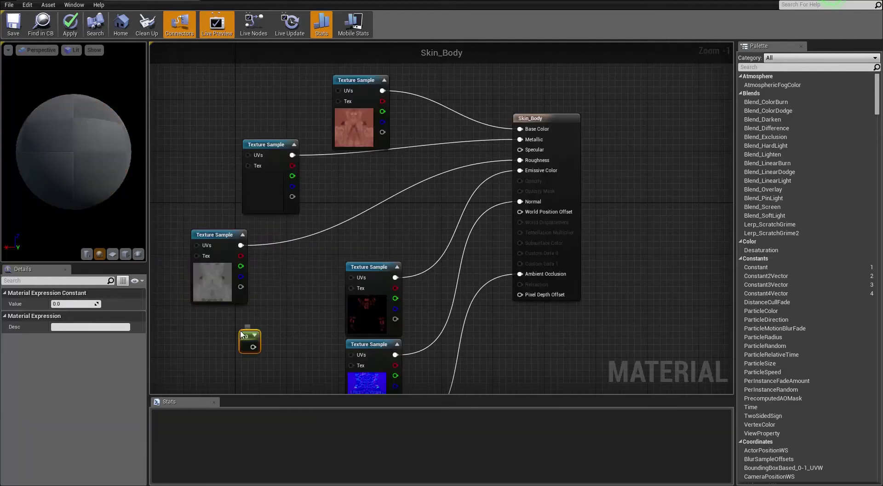
pyautogui.rightClick(284, 281)
pyautogui.write('multi')
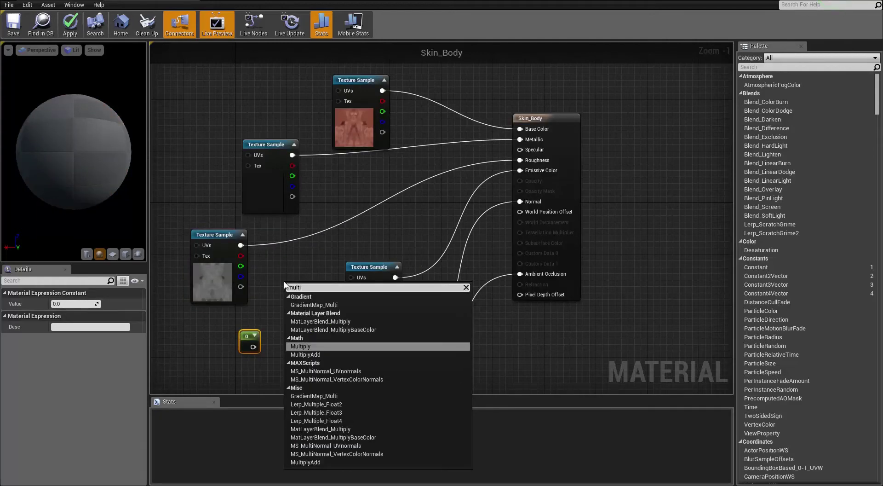
pyautogui.press('Return')
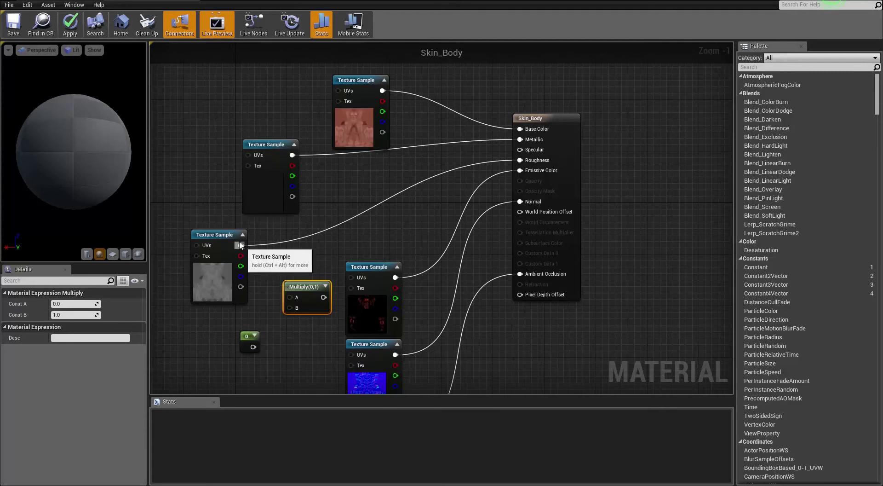
# Wire the Roughness texture and the Constant through the Multiply node into the Roughness input, and tidy the nodes.
pyautogui.moveTo(229, 234); pyautogui.dragTo(202, 227)
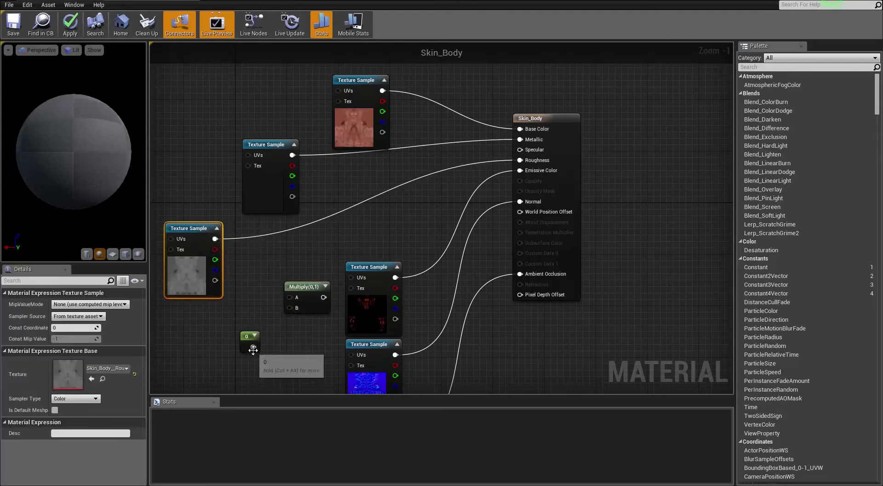
pyautogui.moveTo(253, 348); pyautogui.dragTo(272, 261)
pyautogui.moveTo(217, 240); pyautogui.dragTo(520, 160)
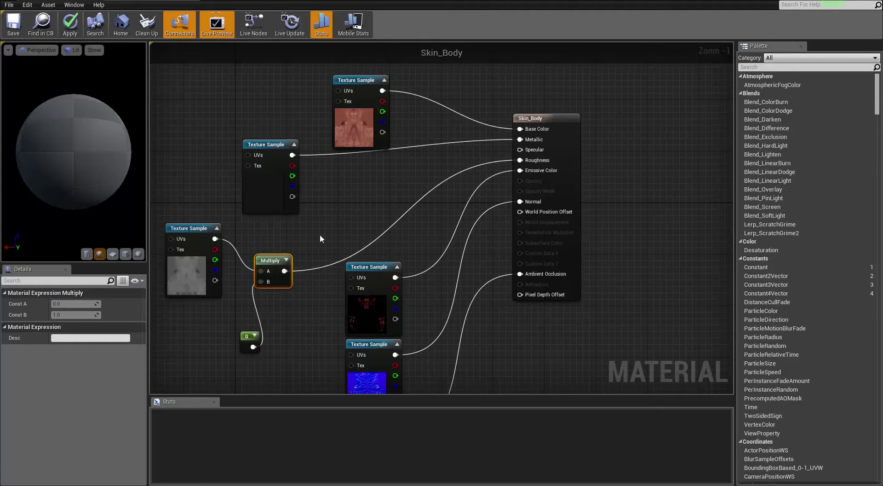
pyautogui.moveTo(272, 256); pyautogui.dragTo(299, 225)
pyautogui.moveTo(194, 231); pyautogui.dragTo(219, 236)
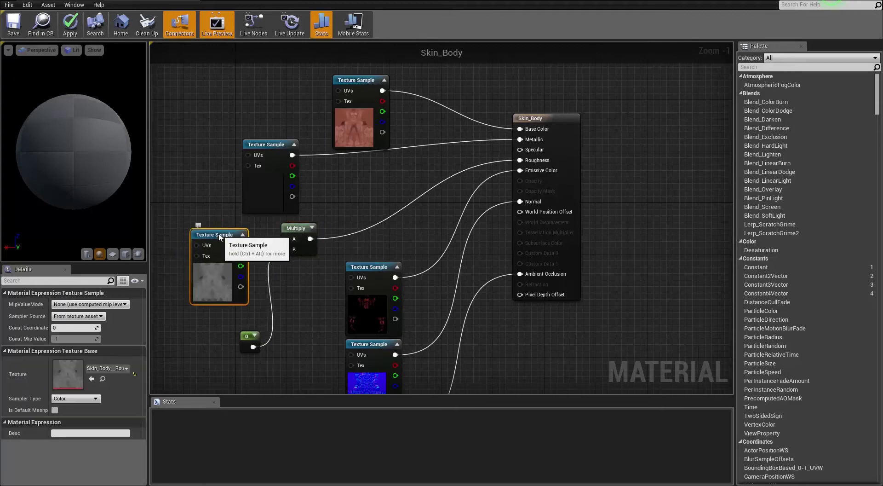
# Set the value of the Constant feeding the roughness Multiply node to 3.5.
pyautogui.click(247, 336)
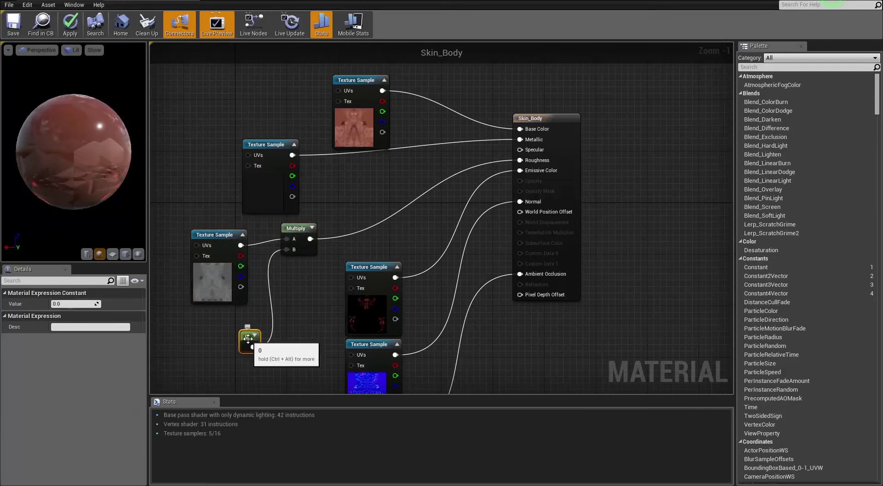
pyautogui.click(74, 305)
pyautogui.write('3.5')
pyautogui.press('Return')
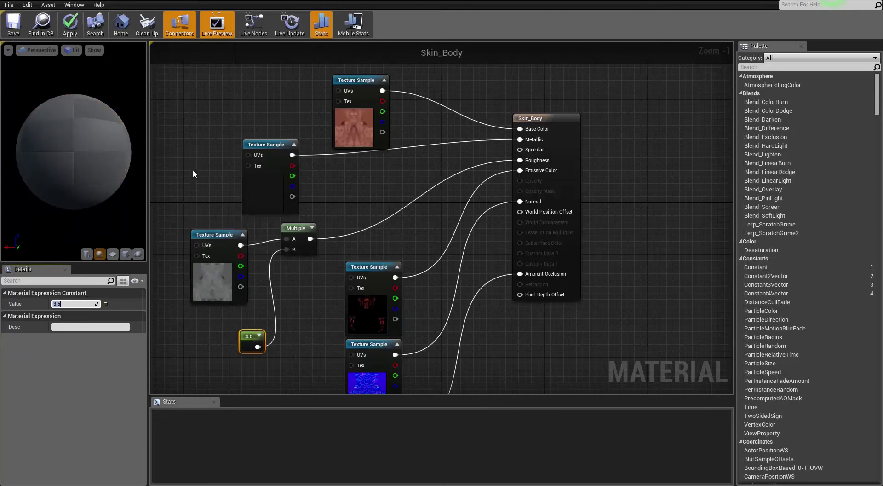
# Apply the Skin_Body roughness change and check the skin on the Zane mesh's head and chest up close.
pyautogui.click(70, 25)
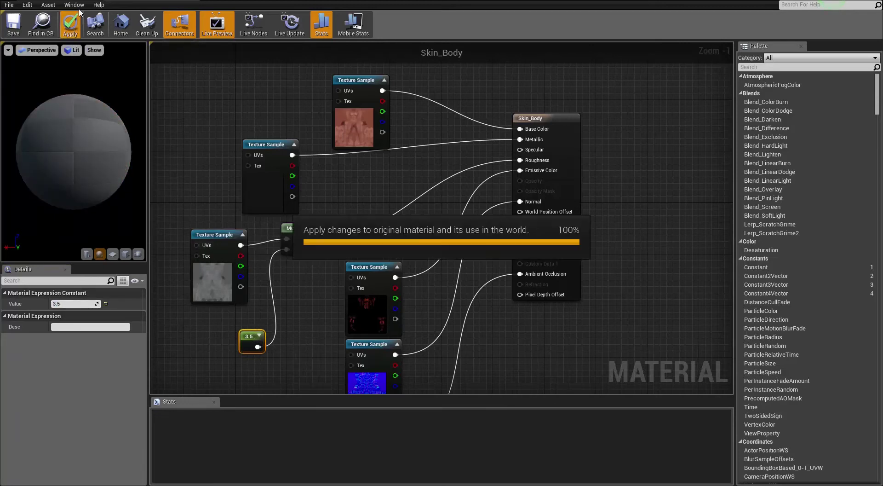
pyautogui.click(75, 2)
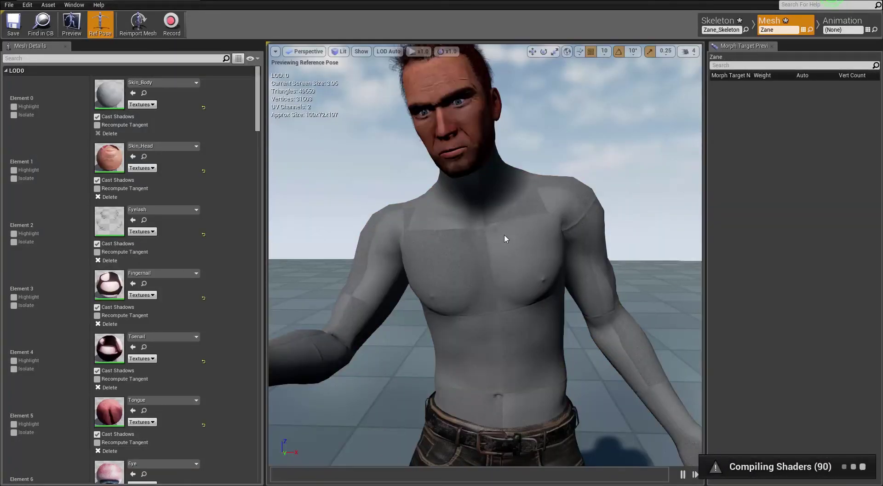
pyautogui.moveTo(505, 235); pyautogui.dragTo(475, 206, button='right')
pyautogui.moveTo(500, 277); pyautogui.dragTo(512, 278, button='right')
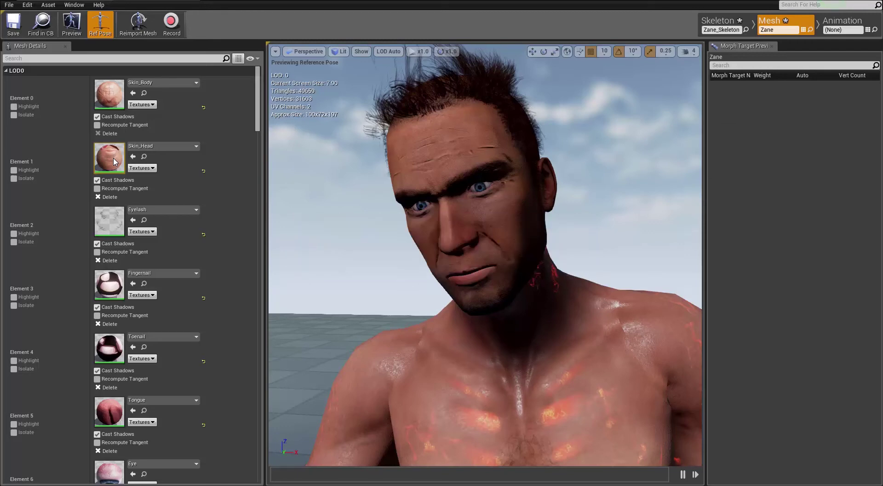
# Open the Skin_Head material from the Zane mesh and reposition its main material node beside the texture samples.
pyautogui.doubleClick(114, 162)
pyautogui.moveTo(670, 152); pyautogui.dragTo(473, 253, button='right')
pyautogui.moveTo(249, 217); pyautogui.dragTo(462, 83)
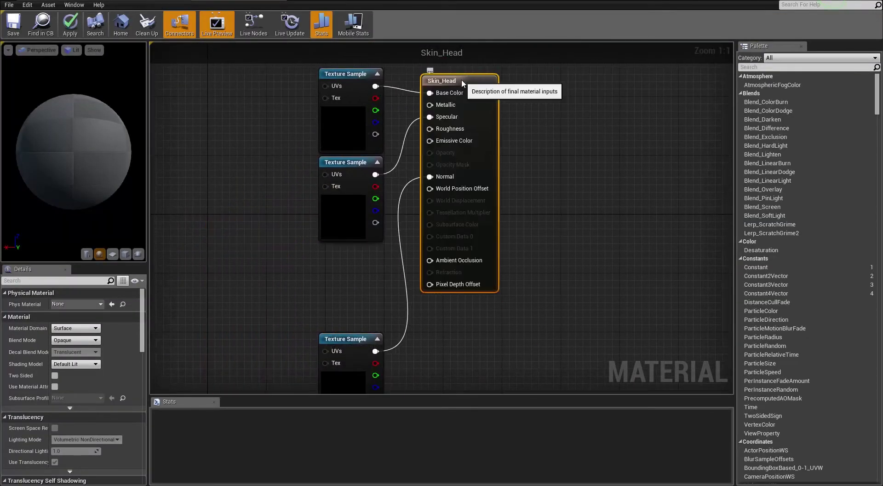
# Add the Skin_Head AO, Glow, Metallic and Roughness textures from the Skin_Head__material folder to the Skin_Head material graph.
pyautogui.click(860, 0)
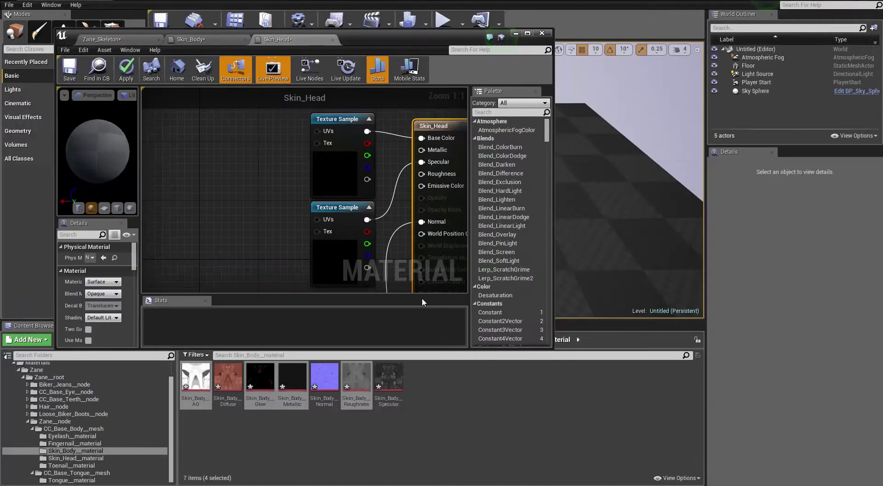
pyautogui.click(90, 458)
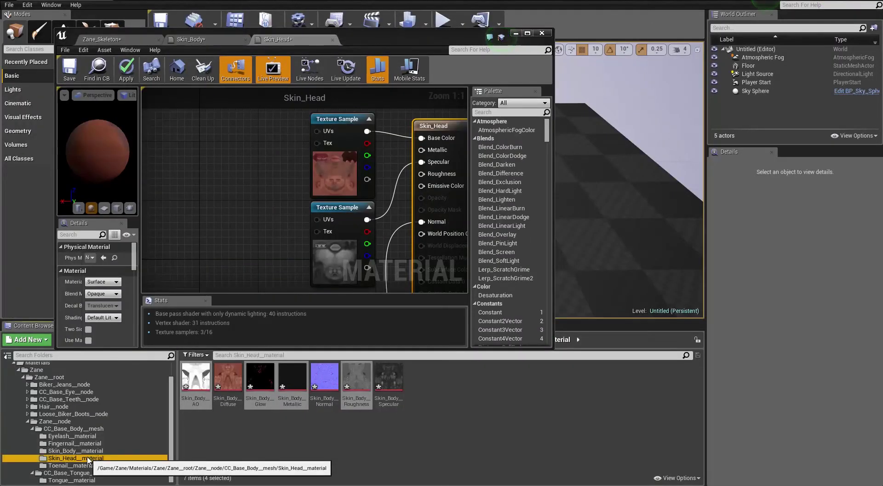
pyautogui.click(196, 382)
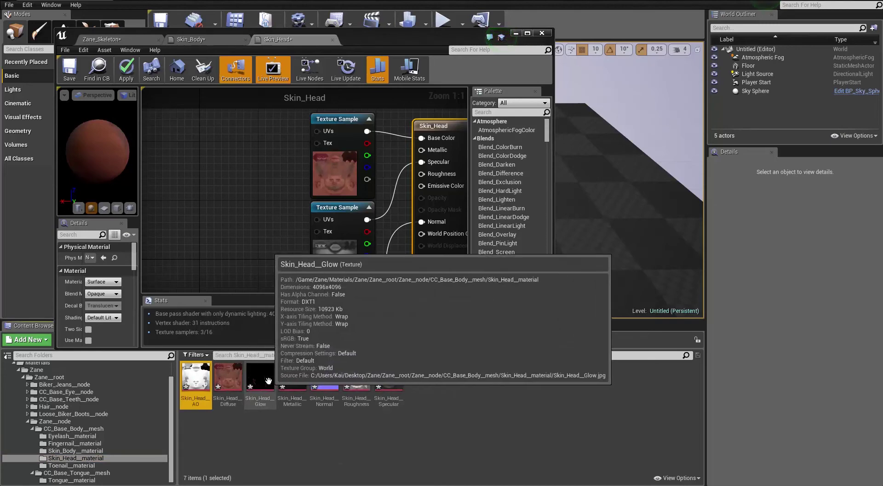
pyautogui.keyDown('ctrl'); pyautogui.click(251, 387); pyautogui.keyUp('ctrl')
pyautogui.keyDown('ctrl'); pyautogui.click(293, 380); pyautogui.keyUp('ctrl')
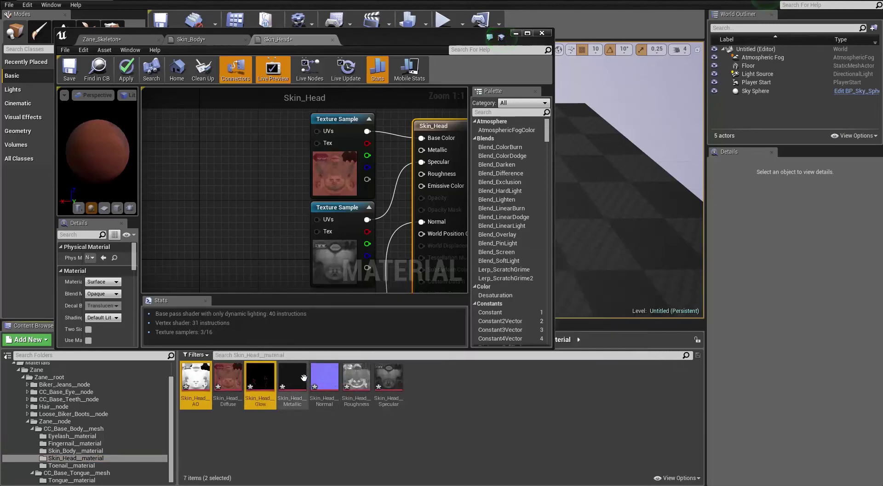
pyautogui.keyDown('ctrl'); pyautogui.click(355, 376); pyautogui.keyUp('ctrl')
pyautogui.moveTo(355, 377); pyautogui.dragTo(281, 229)
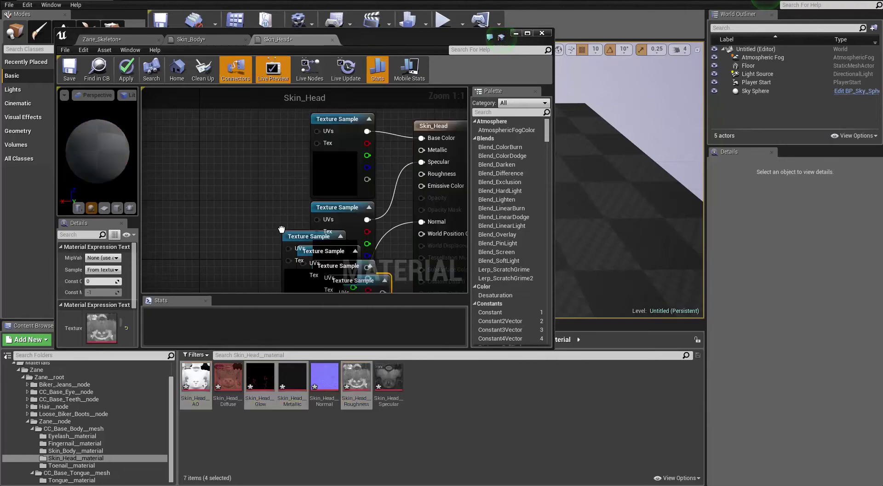
# Enlarge the material editor and spread the four overlapping new texture samples apart beside the existing ones.
pyautogui.click(529, 35)
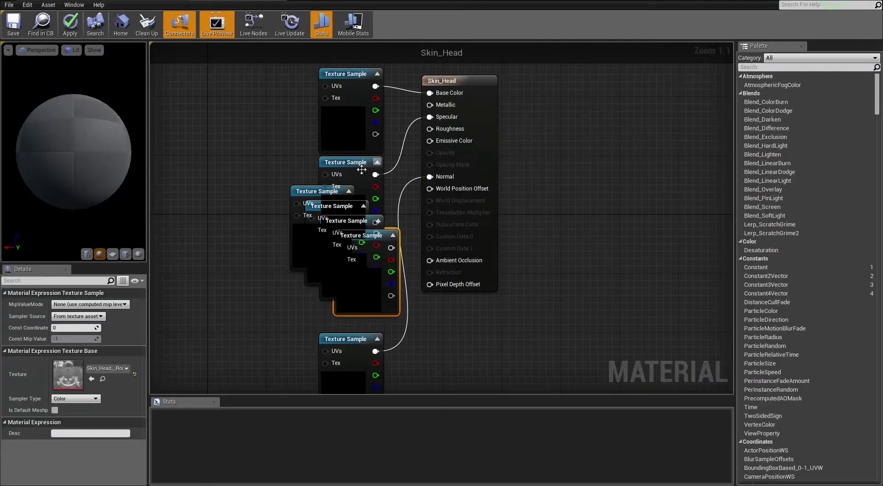
pyautogui.moveTo(320, 190); pyautogui.dragTo(229, 144)
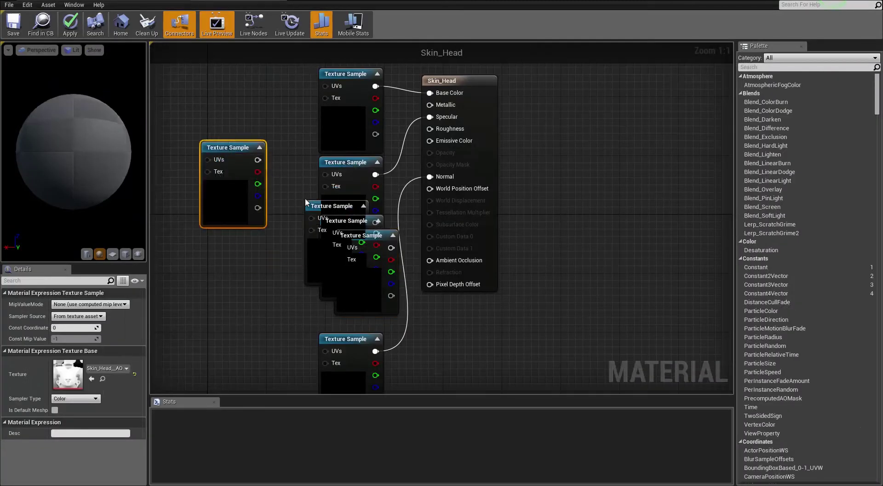
pyautogui.moveTo(364, 206); pyautogui.dragTo(267, 243)
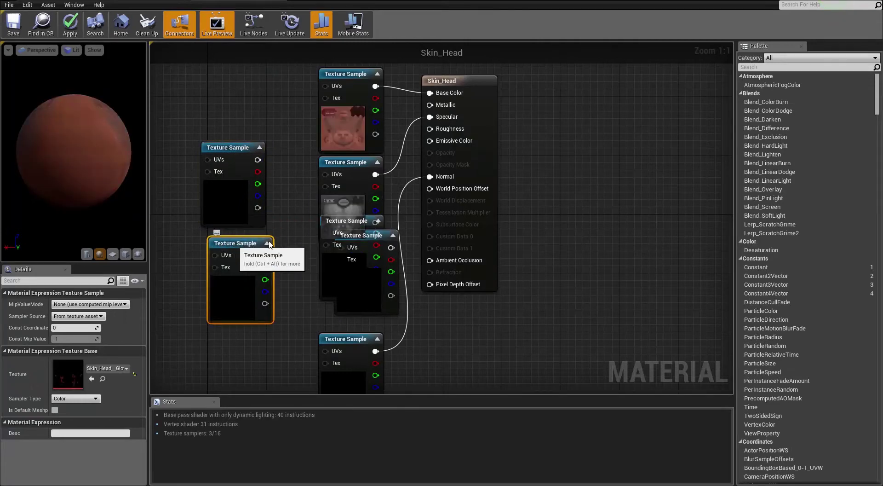
pyautogui.moveTo(335, 231); pyautogui.dragTo(224, 335)
pyautogui.moveTo(363, 239); pyautogui.dragTo(280, 77)
# Replace the deleted Specular texture sample with the Roughness one and wire it into the Roughness input of Skin_Head.
pyautogui.click(357, 170)
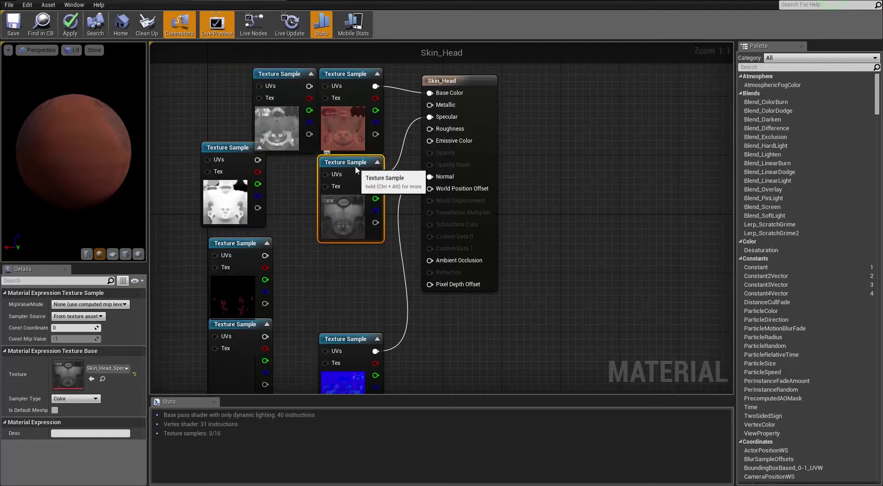
pyautogui.press('Delete')
pyautogui.moveTo(288, 77); pyautogui.dragTo(385, 213)
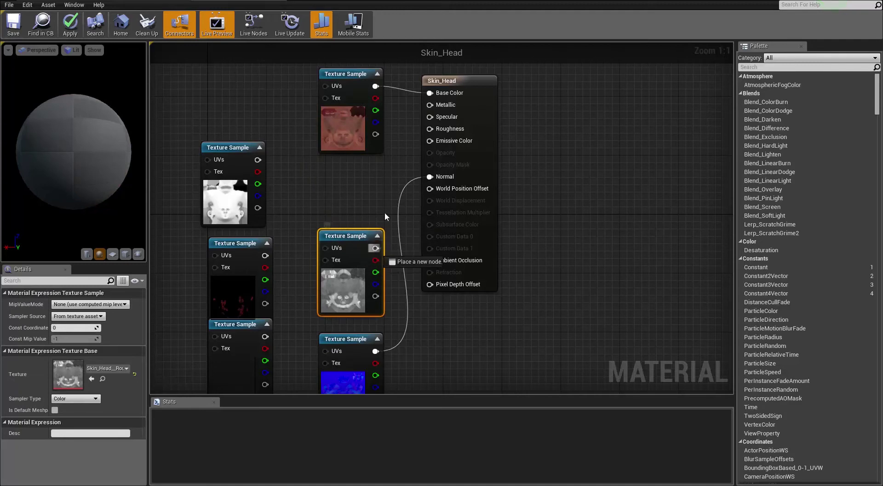
pyautogui.moveTo(433, 132); pyautogui.dragTo(432, 130)
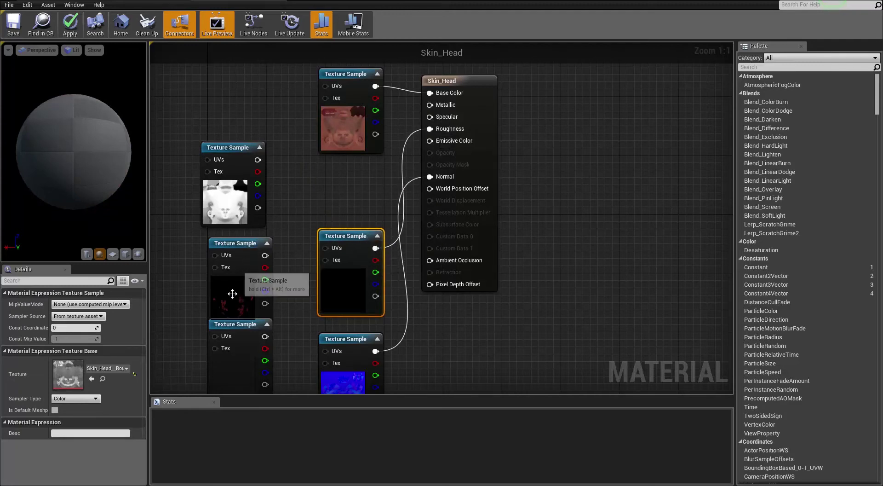
# Wire the Metallic texture sample into the Metallic input, space out the Roughness and Normal samples, and move the Metallic sample above the others.
pyautogui.moveTo(253, 324); pyautogui.dragTo(434, 105)
pyautogui.moveTo(586, 277); pyautogui.dragTo(600, 200, button='right')
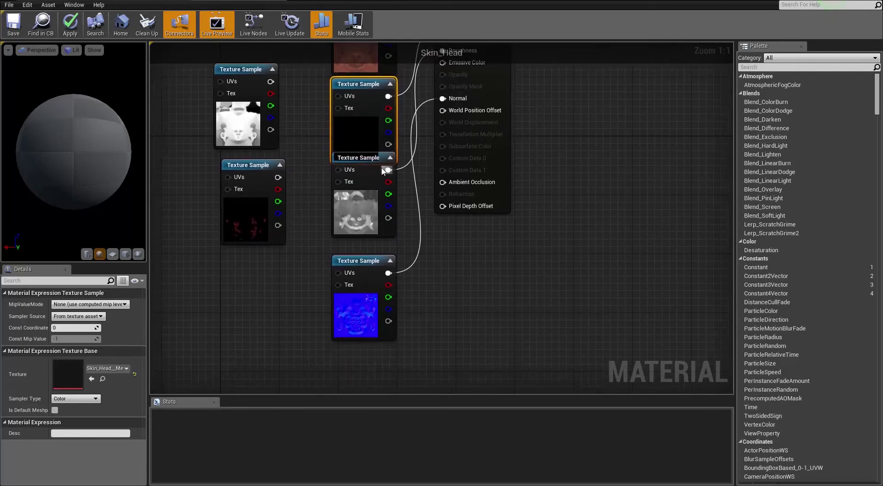
pyautogui.moveTo(381, 160); pyautogui.dragTo(380, 175)
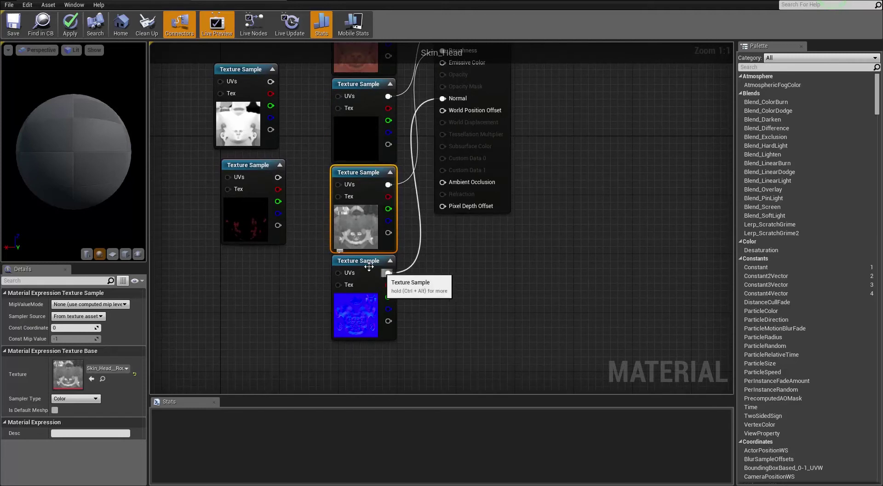
pyautogui.moveTo(361, 262); pyautogui.dragTo(361, 270)
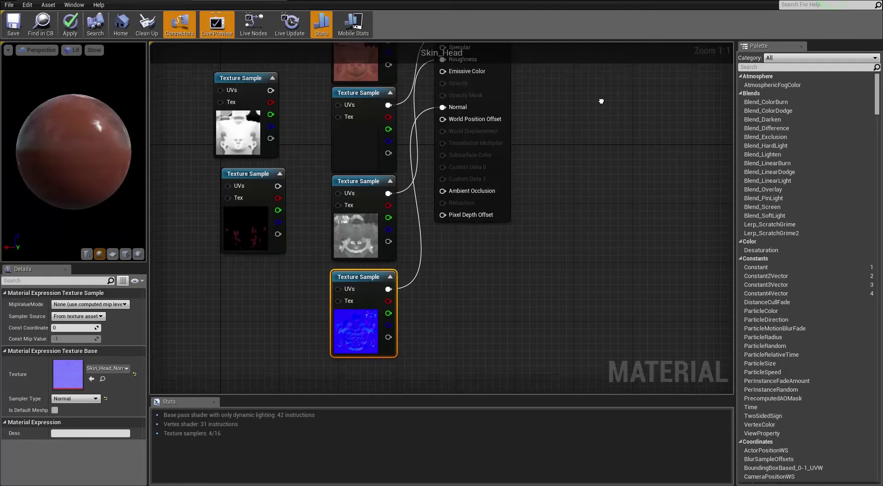
pyautogui.moveTo(593, 102); pyautogui.dragTo(610, 156, button='right')
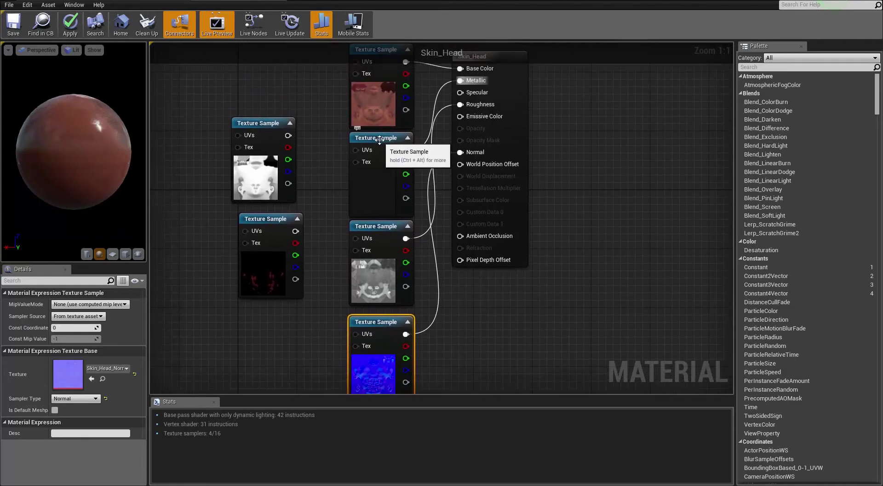
pyautogui.moveTo(379, 141); pyautogui.dragTo(282, 59)
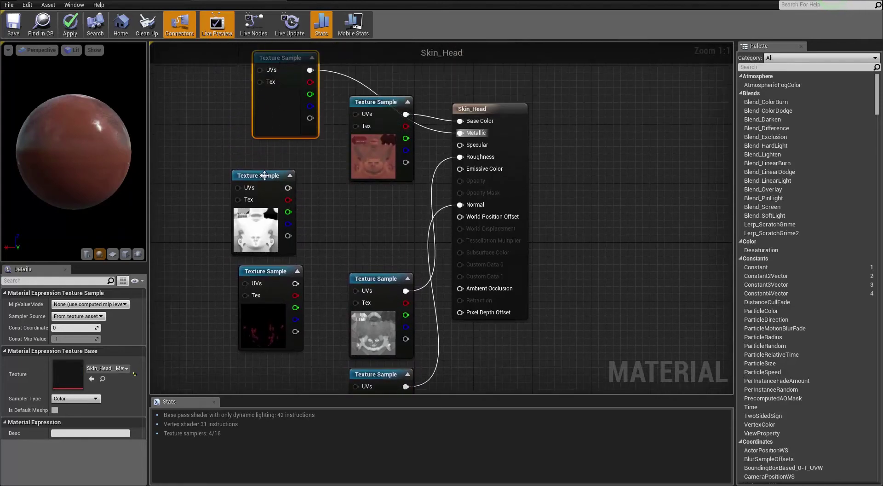
# Wire the AO texture into Ambient Occlusion and the Glow texture into Emissive Color, placing both samples near the Skin_Head node.
pyautogui.moveTo(264, 176); pyautogui.dragTo(461, 289)
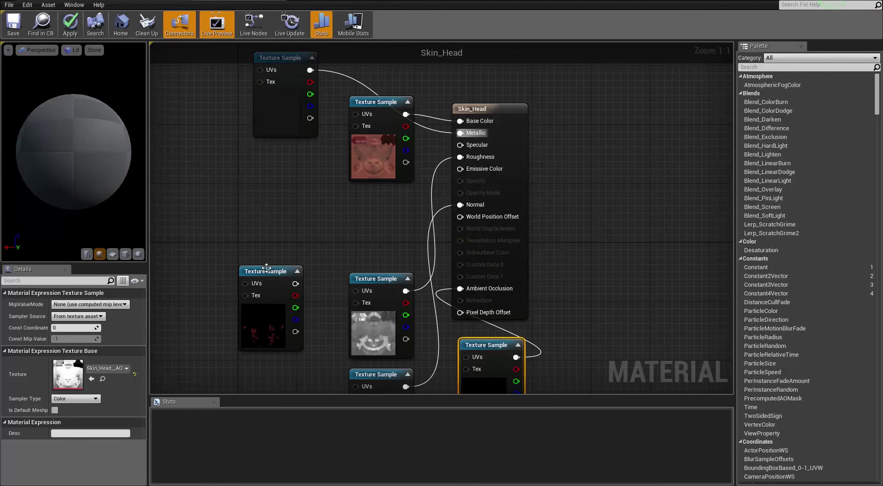
pyautogui.moveTo(266, 269); pyautogui.dragTo(461, 170)
pyautogui.moveTo(608, 246); pyautogui.dragTo(671, 200, button='right')
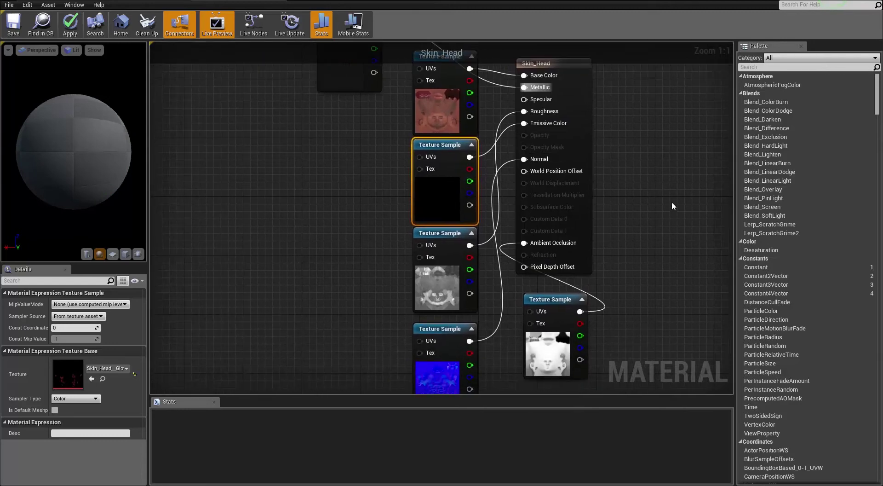
pyautogui.scroll(-1, 660, 180)
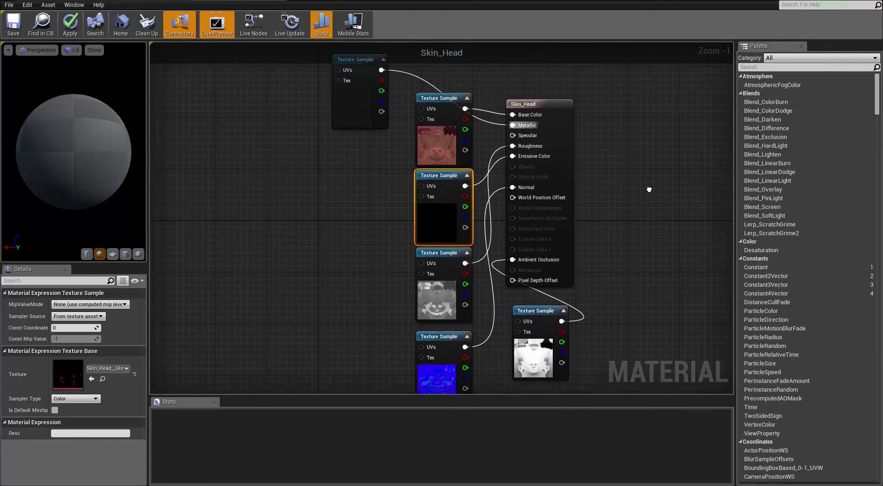
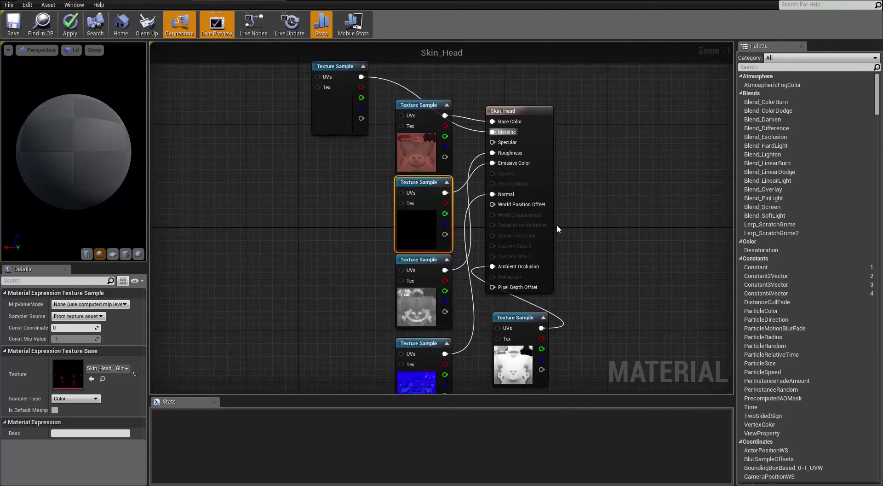
# Apply the Skin_Head changes and add Constant and Multiply nodes below the Roughness texture sample, moved clear of the other samples.
pyautogui.click(70, 23)
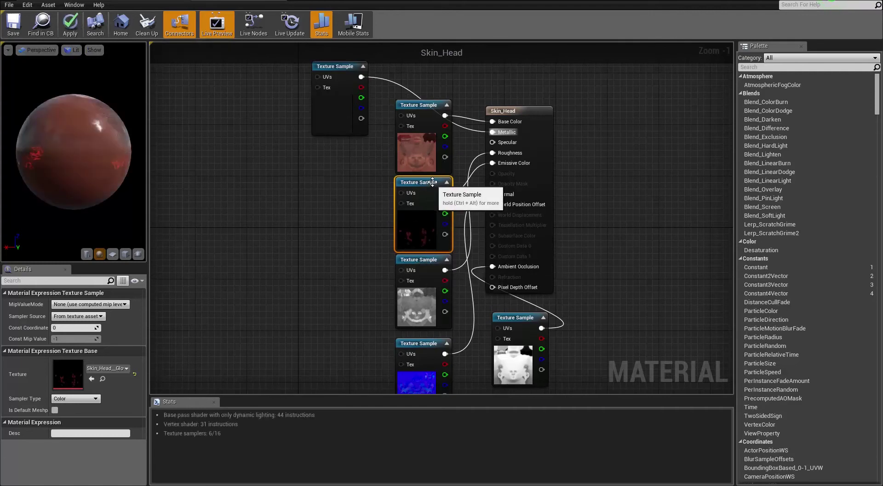
pyautogui.moveTo(422, 262); pyautogui.dragTo(299, 225)
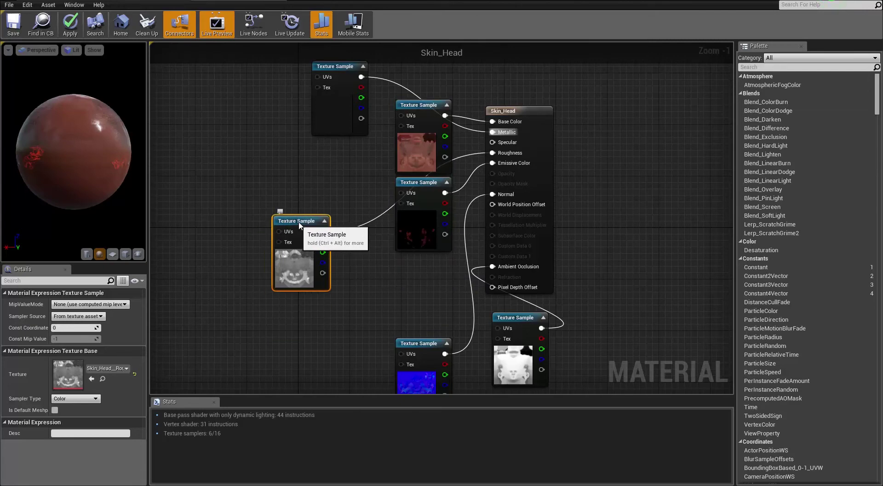
pyautogui.rightClick(293, 319)
pyautogui.write('constant')
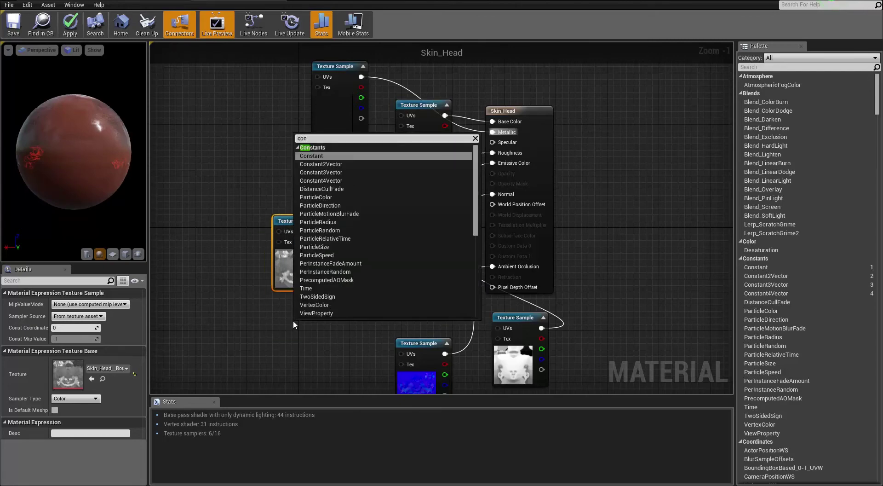
pyautogui.press('Return')
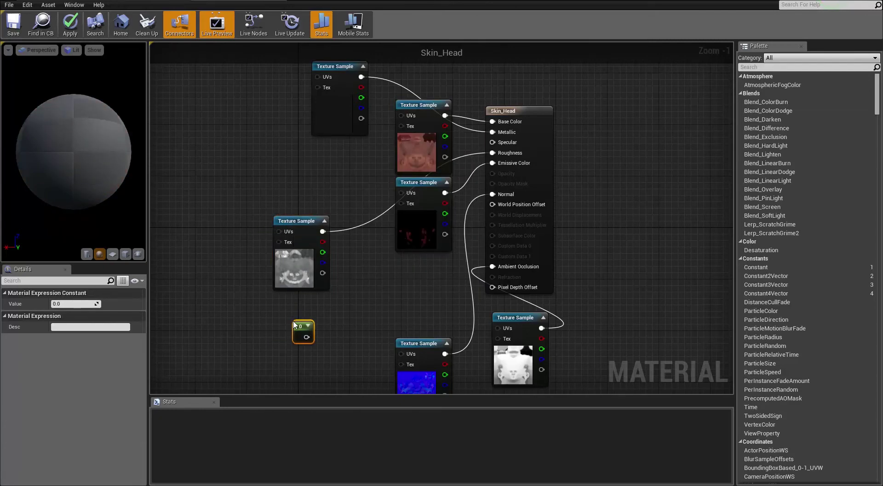
pyautogui.rightClick(324, 313)
pyautogui.write('mult')
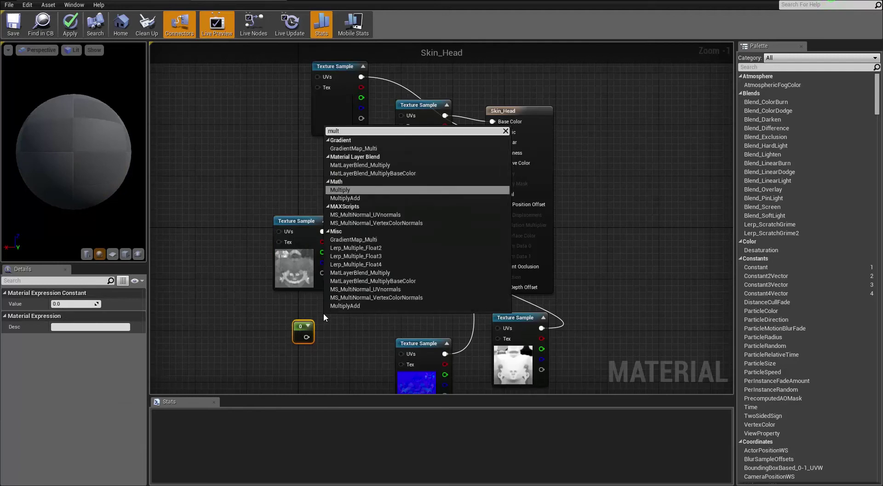
pyautogui.press('Return')
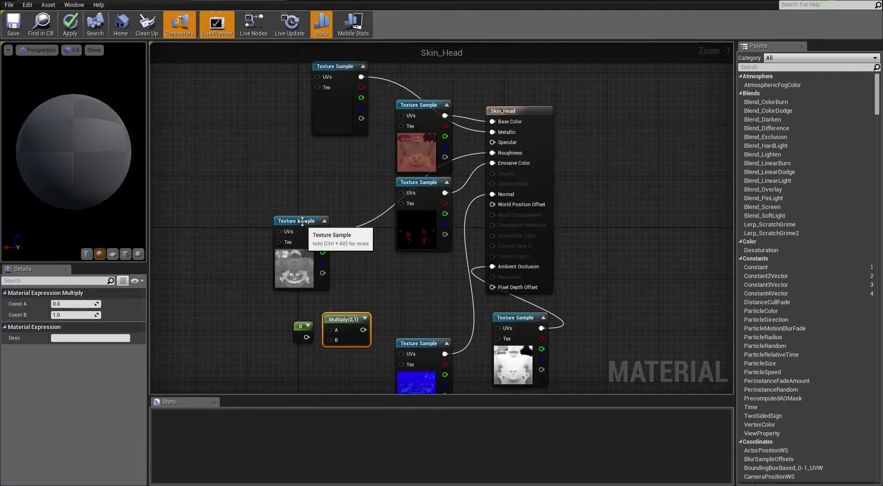
# Wire the Roughness texture and the Constant, set to 3, through Multiply into the Roughness input of Skin_Head and apply the material.
pyautogui.moveTo(305, 223); pyautogui.dragTo(253, 211)
pyautogui.moveTo(348, 318); pyautogui.dragTo(336, 266)
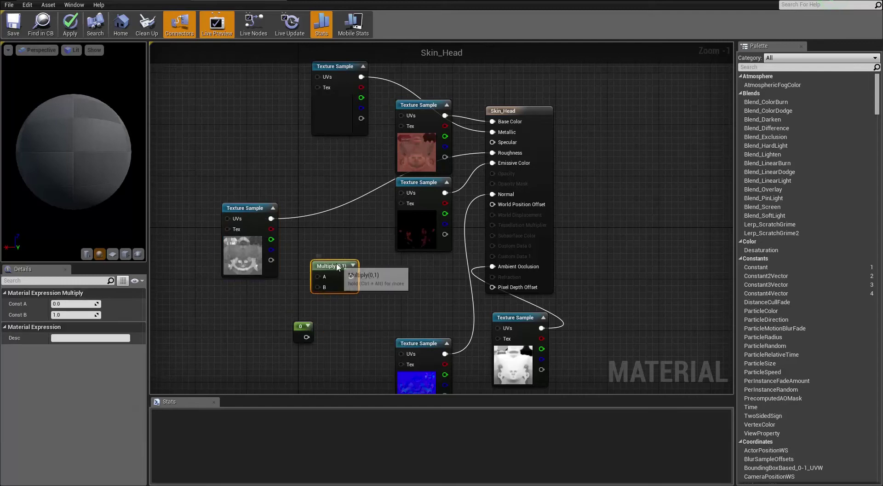
pyautogui.moveTo(271, 219); pyautogui.dragTo(492, 153)
pyautogui.moveTo(304, 331); pyautogui.dragTo(317, 287)
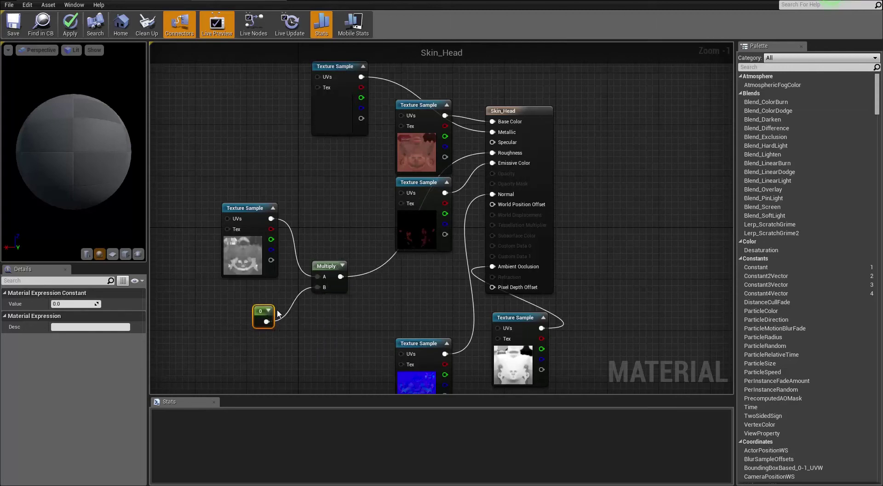
pyautogui.click(71, 305)
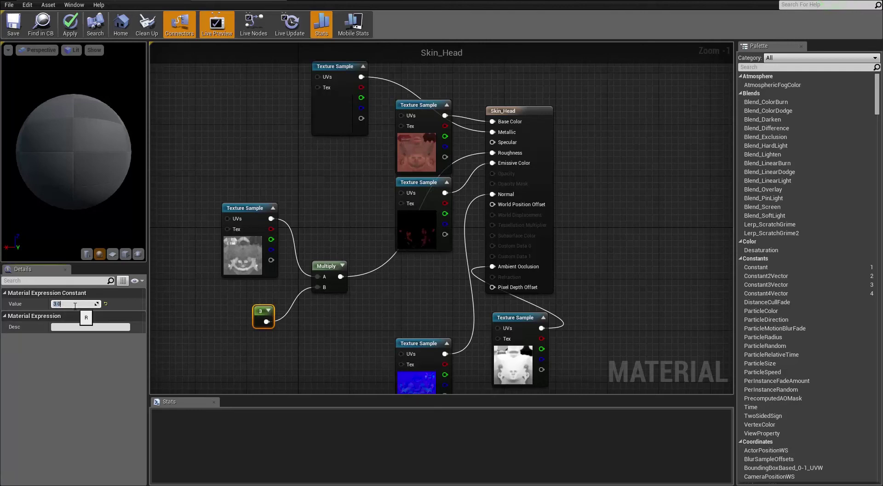
pyautogui.click(70, 29)
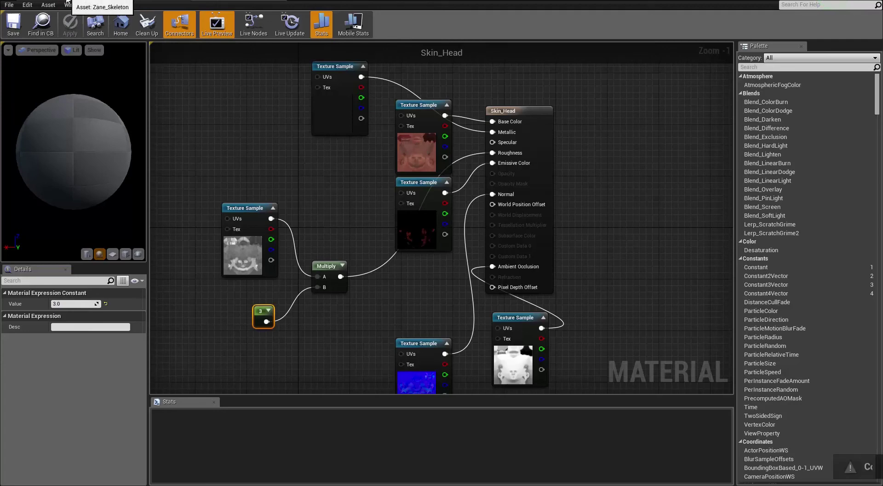
# Switch to the Zane mesh and examine the head and neck textures from several angles.
pyautogui.click(69, 0)
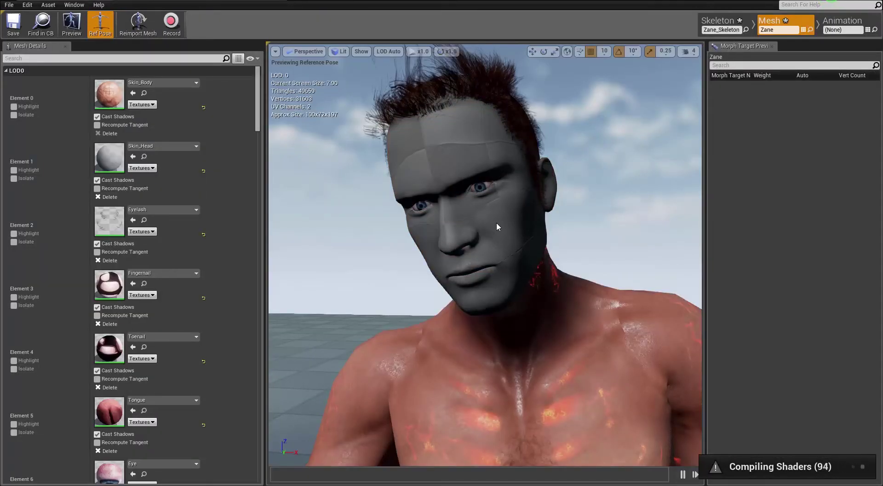
pyautogui.moveTo(496, 222); pyautogui.dragTo(461, 226, button='middle')
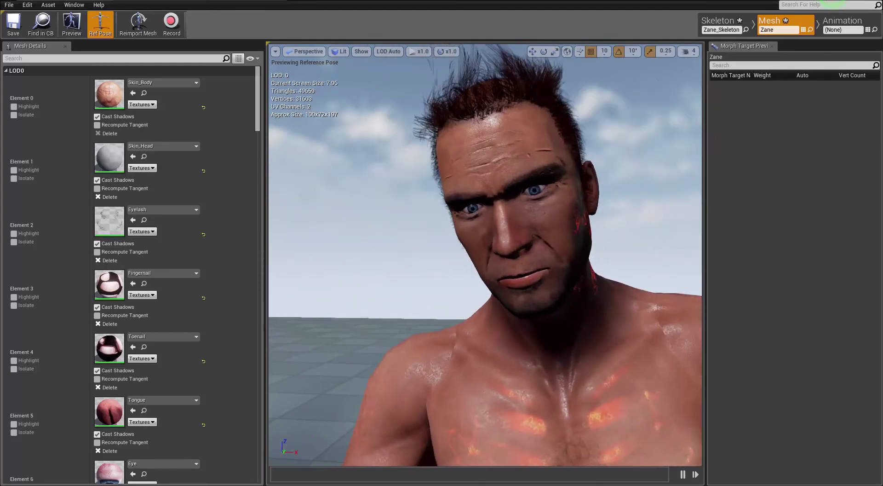
pyautogui.moveTo(460, 225); pyautogui.dragTo(483, 232)
pyautogui.moveTo(458, 244); pyautogui.dragTo(512, 185, button='right')
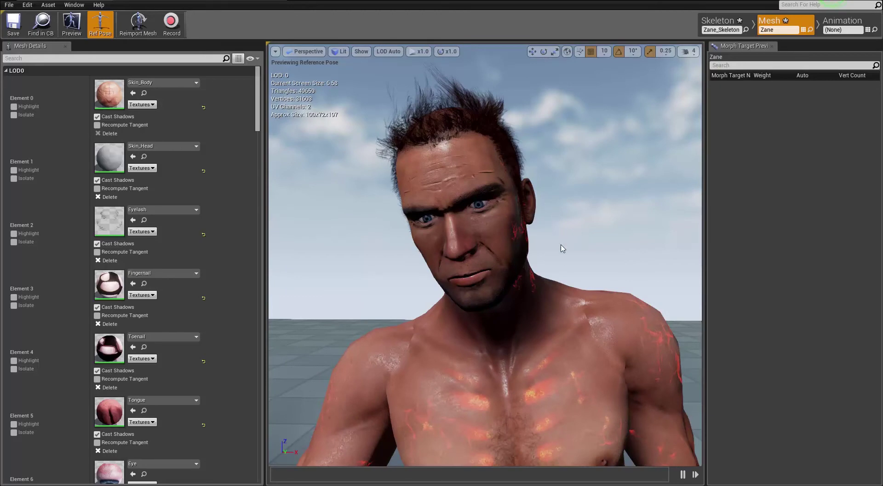
pyautogui.moveTo(567, 266); pyautogui.dragTo(569, 235, button='right')
pyautogui.moveTo(570, 235)
pyautogui.keyDown('alt'); pyautogui.mouseDown()
pyautogui.moveTo(548, 216)
pyautogui.moveTo(566, 242)
pyautogui.moveTo(598, 236)
pyautogui.moveTo(550, 246)
pyautogui.moveTo(554, 237)
pyautogui.mouseUp(); pyautogui.keyUp('alt')
# Open the Fohawk_Hair material from the mesh's material elements and arrange its three texture samples in a column beside the main node.
pyautogui.moveTo(257, 113); pyautogui.dragTo(265, 195)
pyautogui.scroll(15, 265, 195)
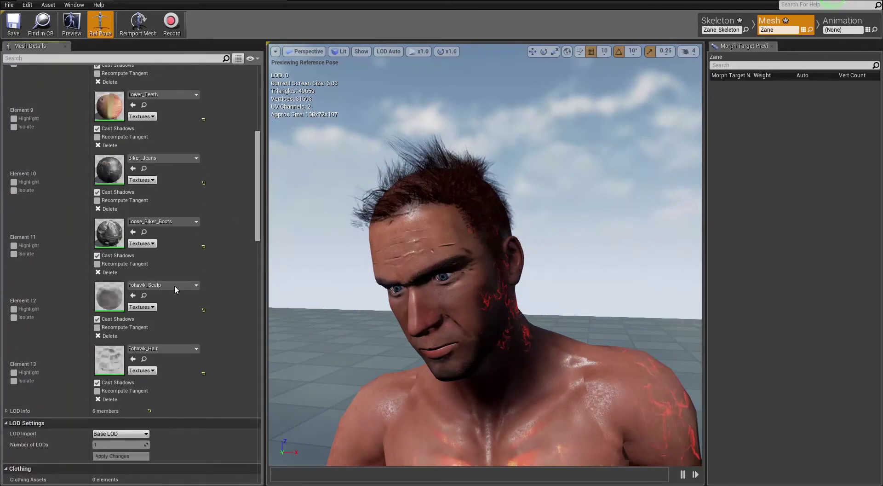
pyautogui.doubleClick(110, 360)
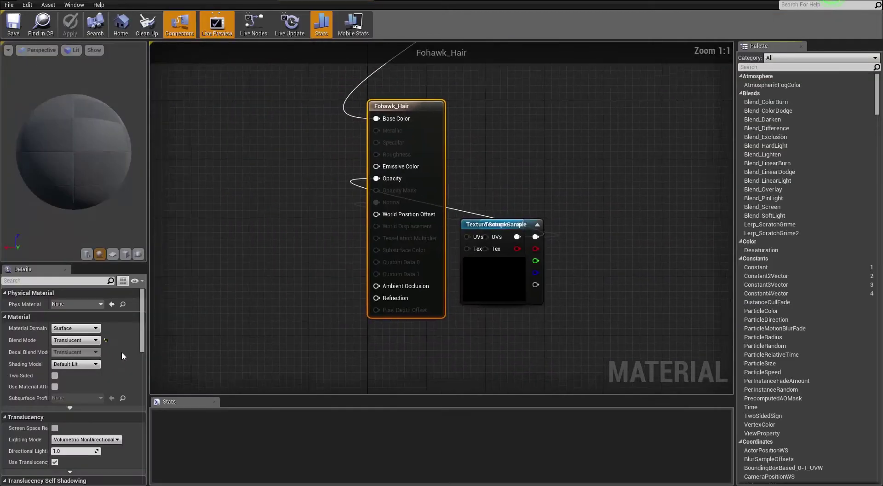
pyautogui.moveTo(685, 123); pyautogui.dragTo(518, 211, button='right')
pyautogui.moveTo(289, 212); pyautogui.dragTo(583, 94)
pyautogui.moveTo(342, 371); pyautogui.dragTo(352, 207)
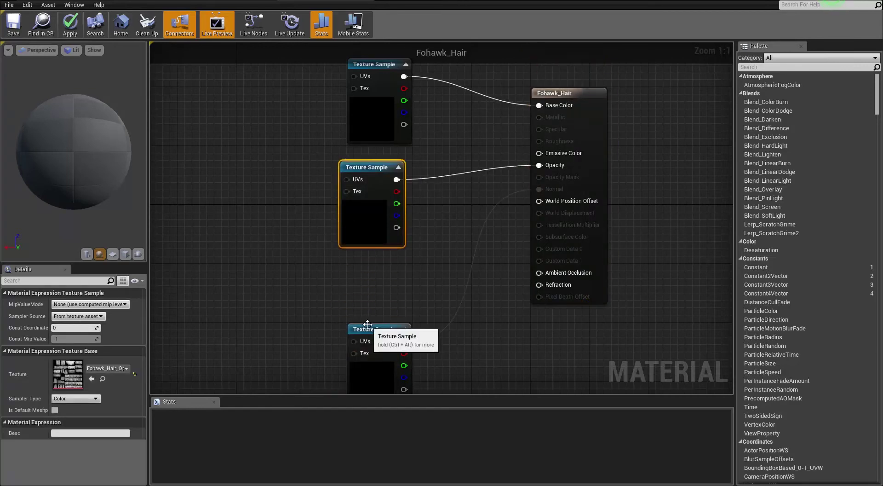
pyautogui.moveTo(374, 331); pyautogui.dragTo(365, 264)
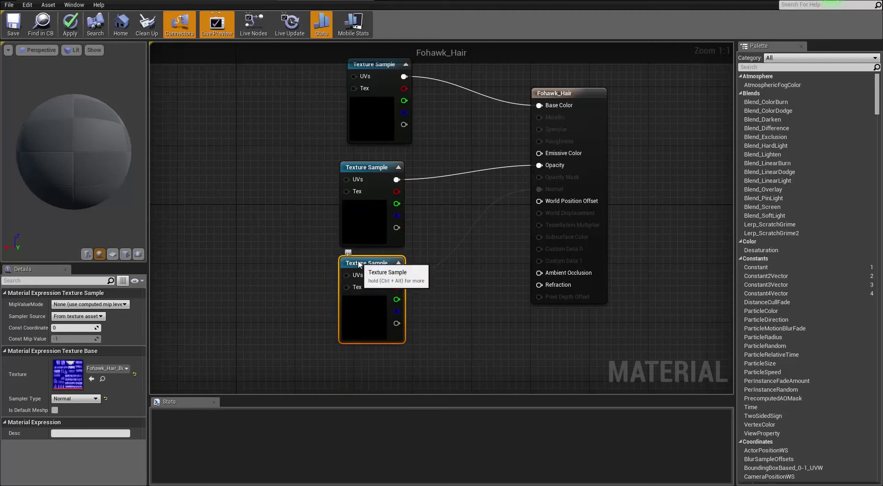
# Set the Fohawk_Hair blend mode to Masked, make it two-sided, and wire the Opacity texture into Opacity Mask.
pyautogui.click(570, 94)
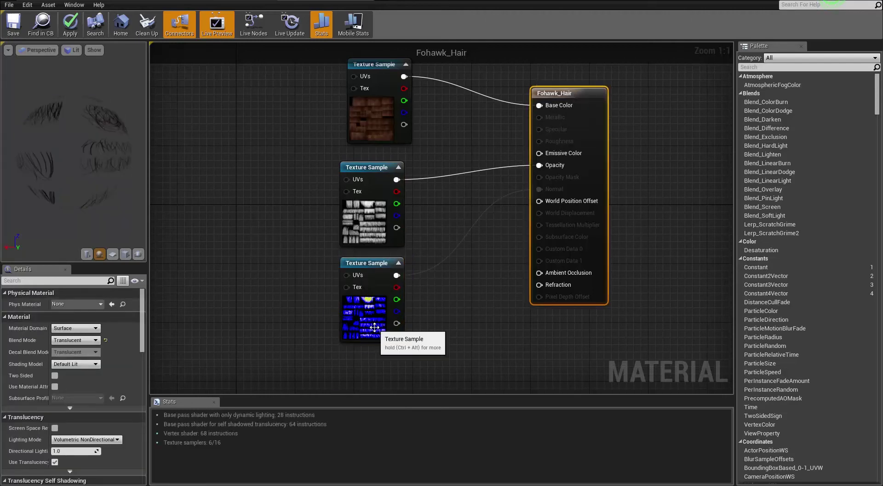
pyautogui.click(81, 341)
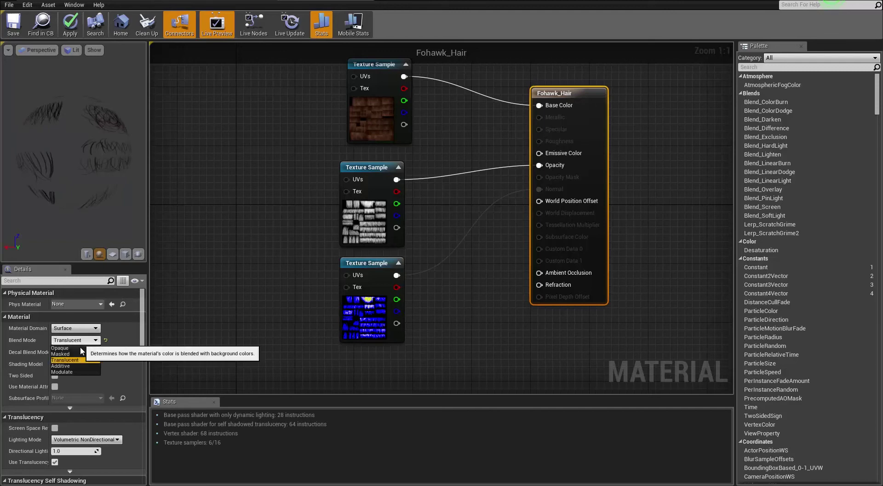
pyautogui.click(76, 354)
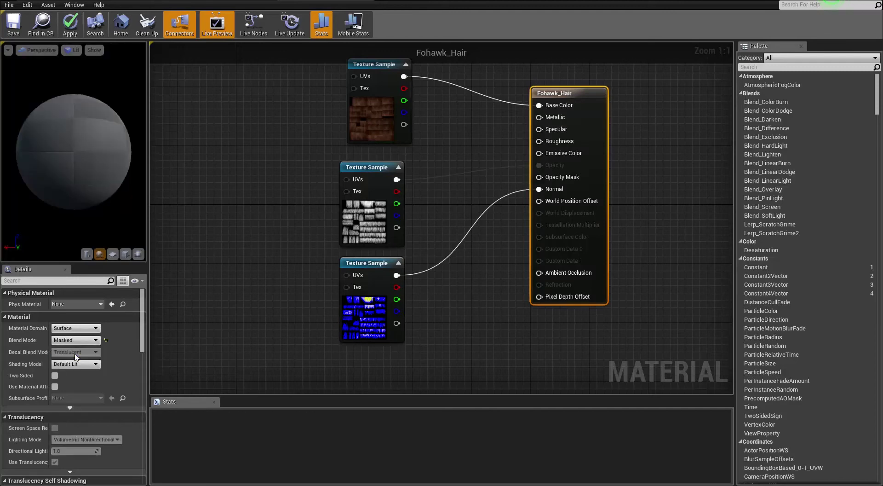
pyautogui.click(54, 376)
pyautogui.moveTo(397, 179); pyautogui.dragTo(541, 180)
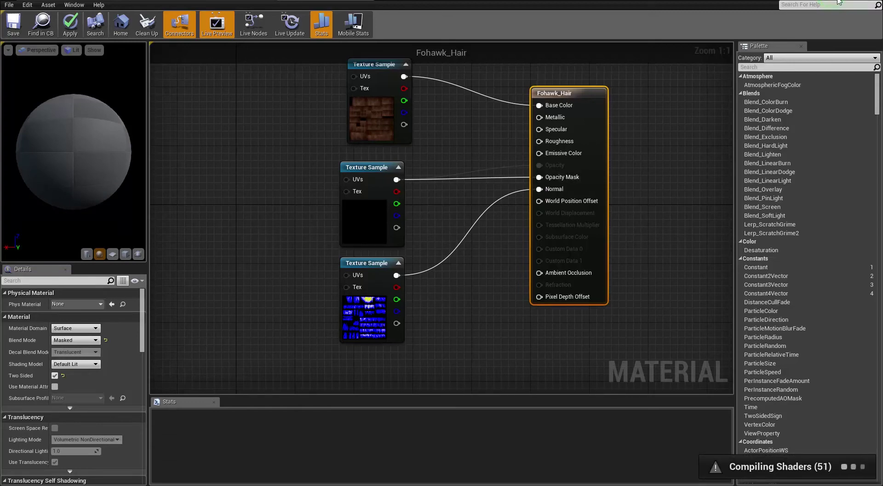
# Add the Metallic and Roughness textures from the Fohawk_Hair__material folder to the Fohawk_Hair material graph.
pyautogui.click(860, 2)
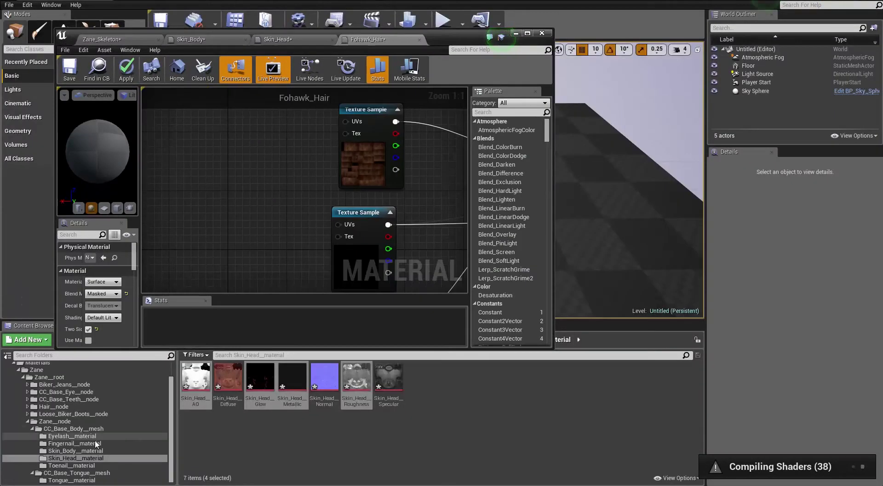
pyautogui.click(28, 406)
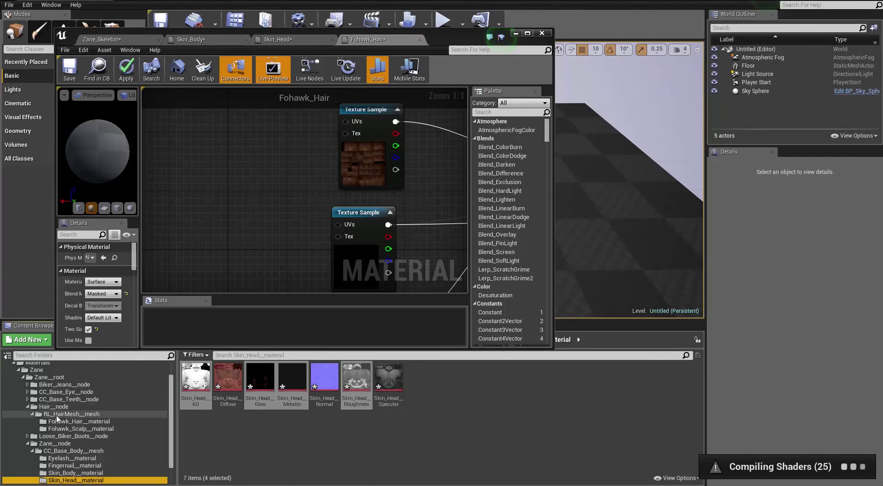
pyautogui.click(73, 421)
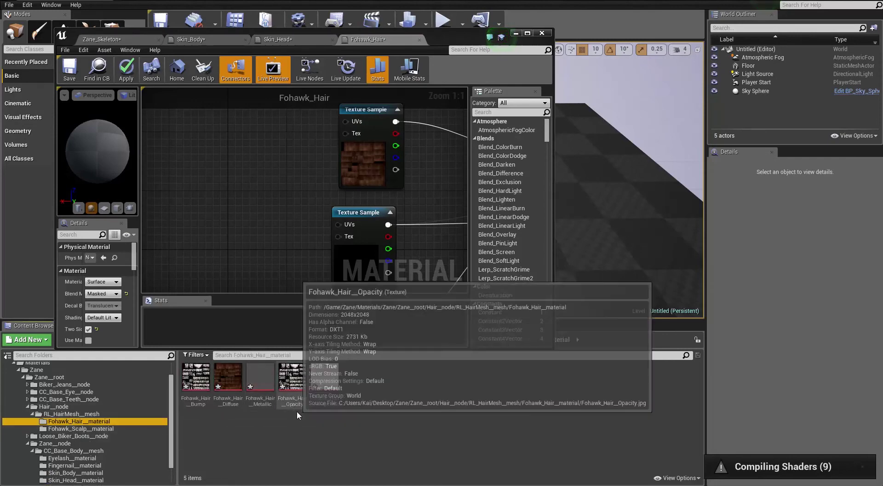
pyautogui.click(260, 382)
pyautogui.keyDown('ctrl'); pyautogui.click(333, 389); pyautogui.keyUp('ctrl')
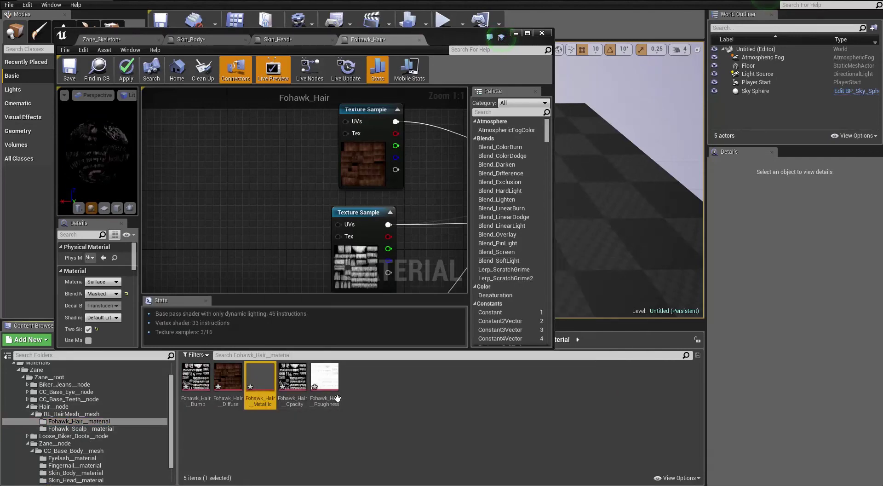
pyautogui.moveTo(328, 382); pyautogui.dragTo(300, 198)
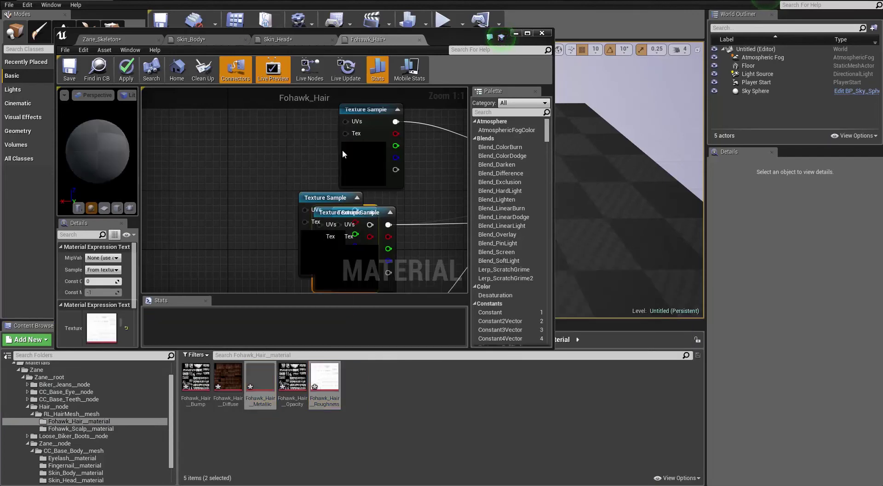
# Enlarge the material editor, separate the two new samples, and wire them into the Roughness and Metallic inputs of Fohawk_Hair.
pyautogui.click(528, 33)
pyautogui.moveTo(336, 152); pyautogui.dragTo(294, 115)
pyautogui.moveTo(361, 167); pyautogui.dragTo(307, 221)
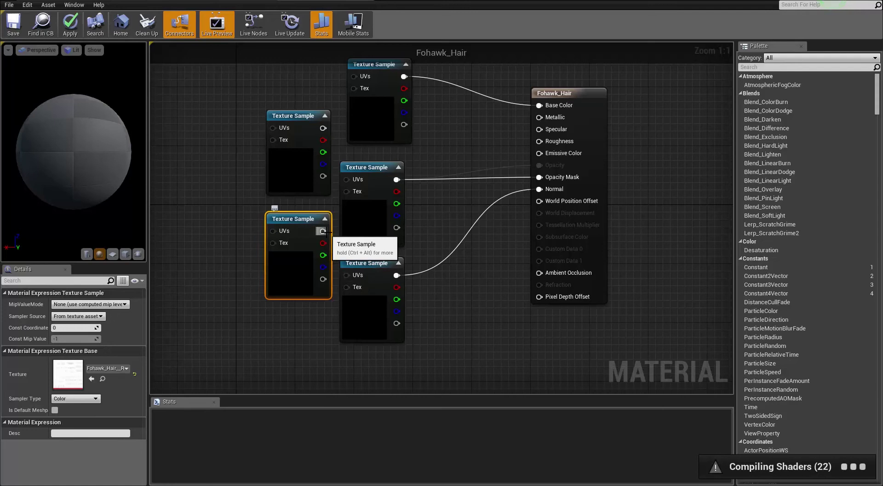
pyautogui.moveTo(322, 231)
pyautogui.mouseDown()
pyautogui.moveTo(581, 148)
pyautogui.moveTo(540, 146)
pyautogui.mouseUp()
pyautogui.moveTo(323, 128)
pyautogui.mouseDown()
pyautogui.moveTo(539, 120)
pyautogui.moveTo(529, 133)
pyautogui.mouseUp()
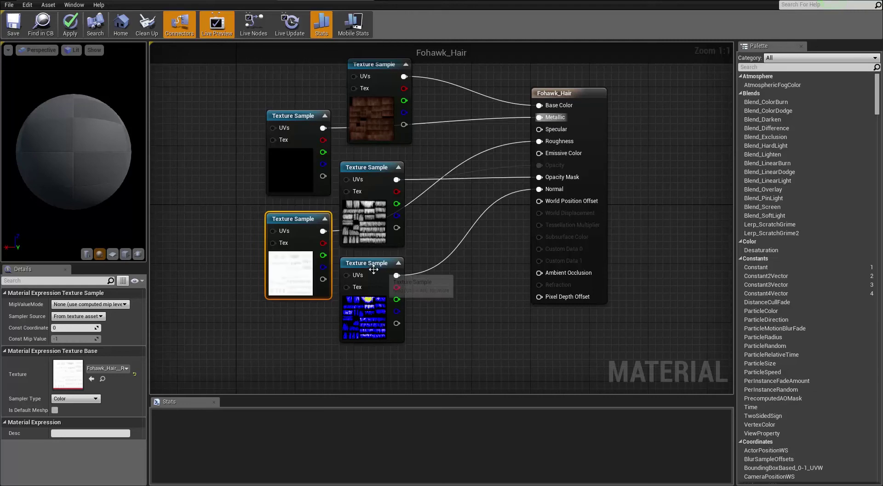
# Move the normal and Opacity texture samples clear of the crossing wires and apply the Fohawk_Hair material.
pyautogui.moveTo(368, 264); pyautogui.dragTo(456, 287)
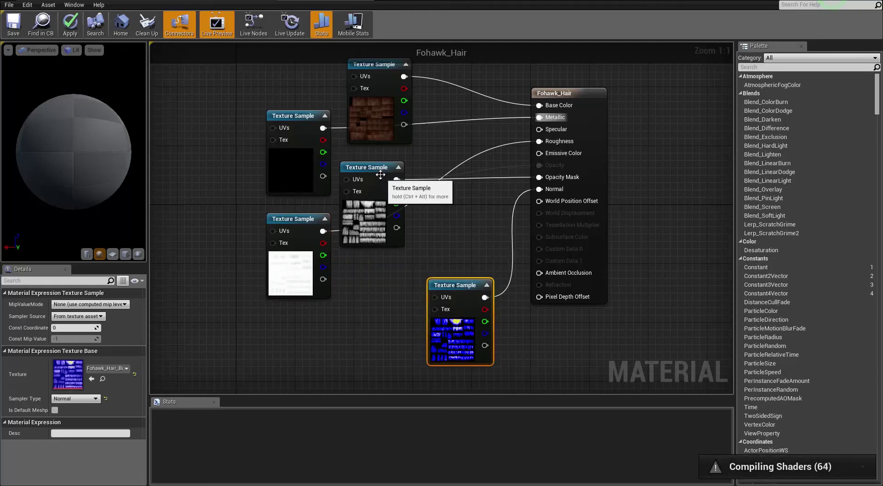
pyautogui.moveTo(378, 175); pyautogui.dragTo(383, 257)
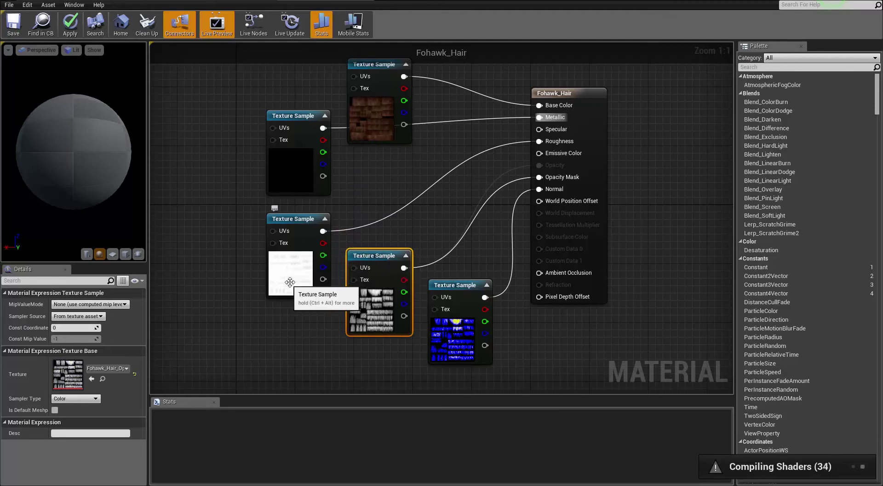
pyautogui.click(76, 23)
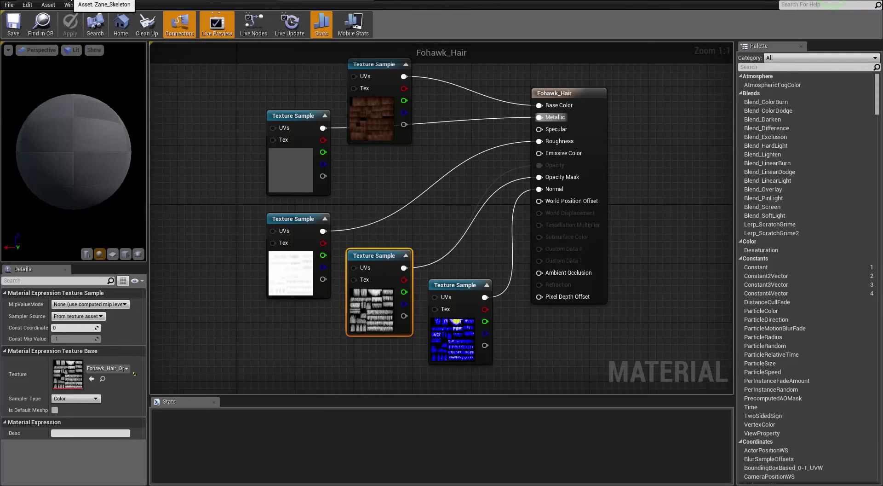
# Switch to the Zane mesh and examine the hair up close from above.
pyautogui.click(71, 0)
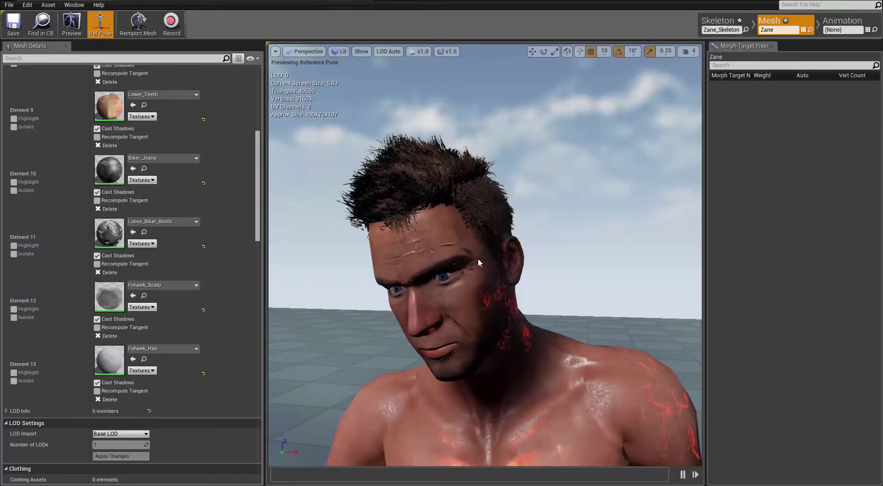
pyautogui.scroll(3, 471, 222)
pyautogui.moveTo(470, 222); pyautogui.dragTo(464, 221, button='right')
pyautogui.moveTo(470, 222); pyautogui.dragTo(470, 192, button='middle')
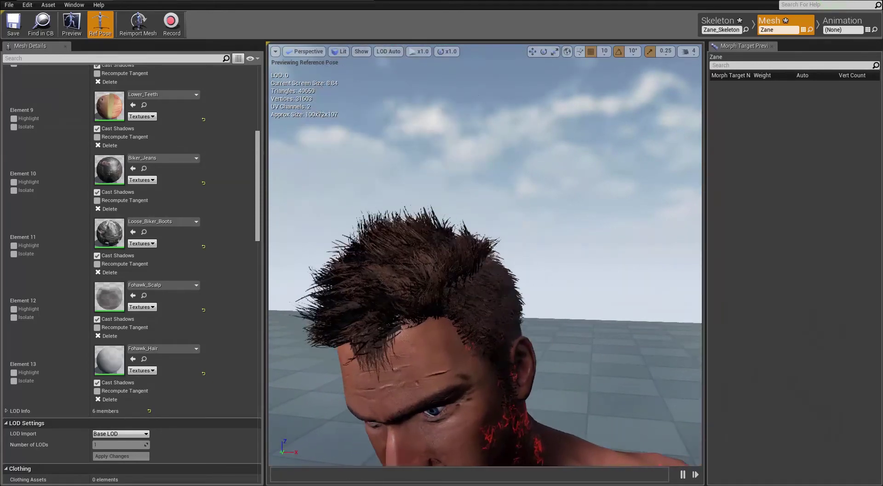
pyautogui.click(425, 249)
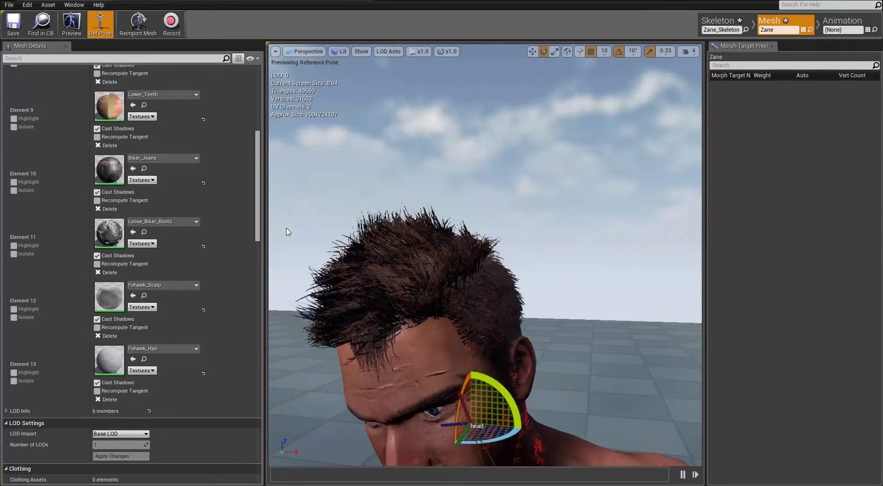
# Return to the Fohawk_Hair material and examine its main node's settings and the preview sphere up close.
pyautogui.click(312, 1)
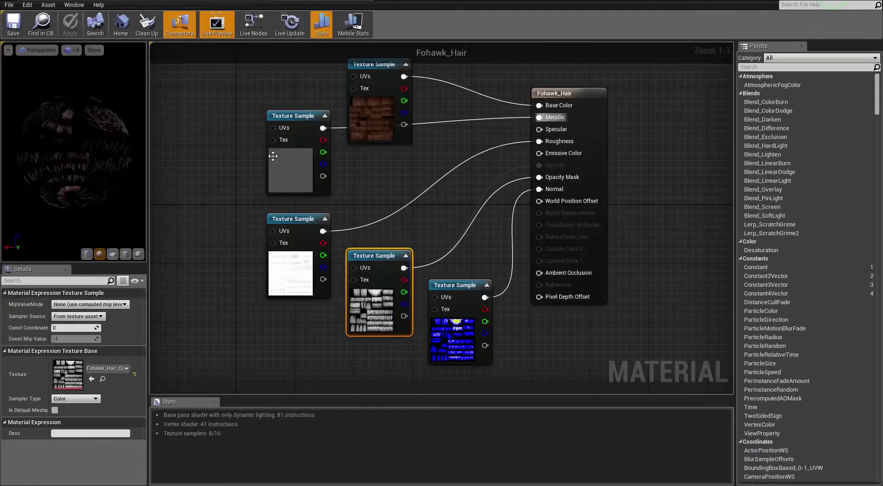
pyautogui.click(572, 93)
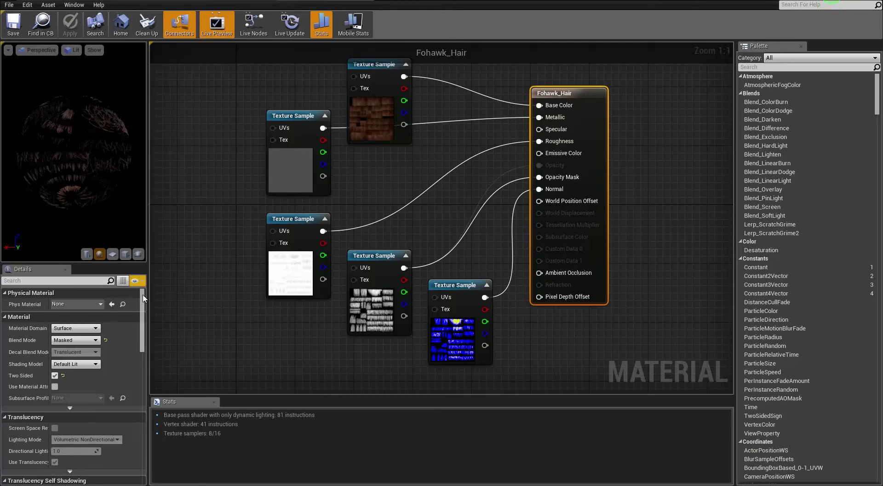
pyautogui.scroll(-2, 73, 331)
pyautogui.moveTo(95, 179); pyautogui.dragTo(87, 214)
pyautogui.scroll(2, 97, 177)
pyautogui.scroll(-4, 100, 174)
pyautogui.scroll(3, 99, 175)
pyautogui.scroll(-2, 97, 175)
pyautogui.moveTo(97, 177); pyautogui.dragTo(99, 196, button='right')
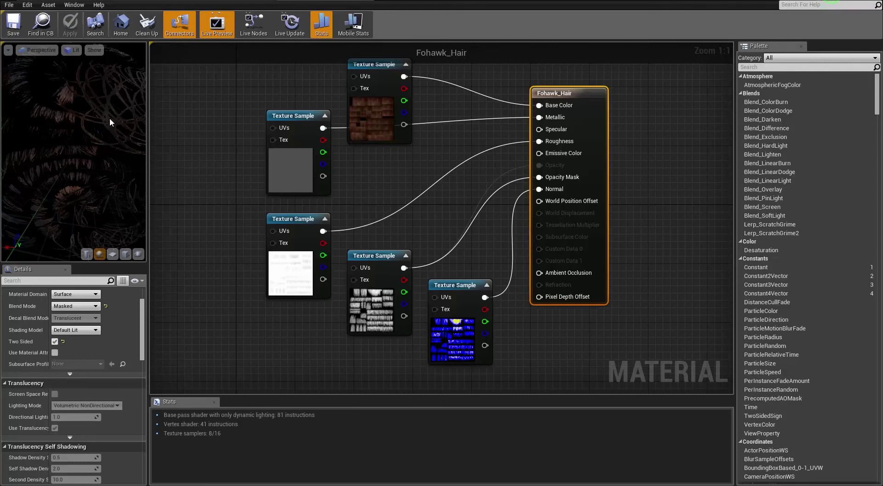
pyautogui.moveTo(99, 195); pyautogui.dragTo(99, 194, button='right')
pyautogui.moveTo(99, 194); pyautogui.dragTo(81, 194)
pyautogui.moveTo(121, 149); pyautogui.dragTo(124, 149)
# Switch the Fohawk_Hair material preview to the Unlit view mode and rotate the preview sphere.
pyautogui.click(72, 50)
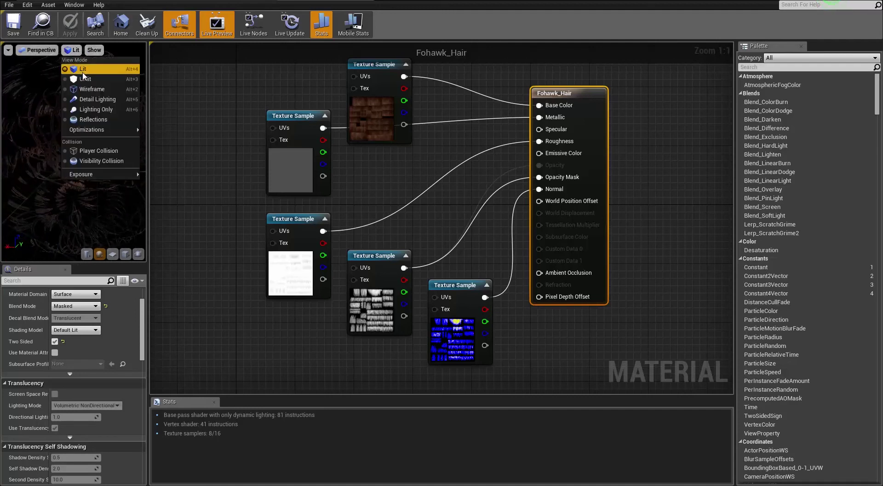
pyautogui.click(90, 79)
pyautogui.moveTo(90, 152); pyautogui.dragTo(83, 156)
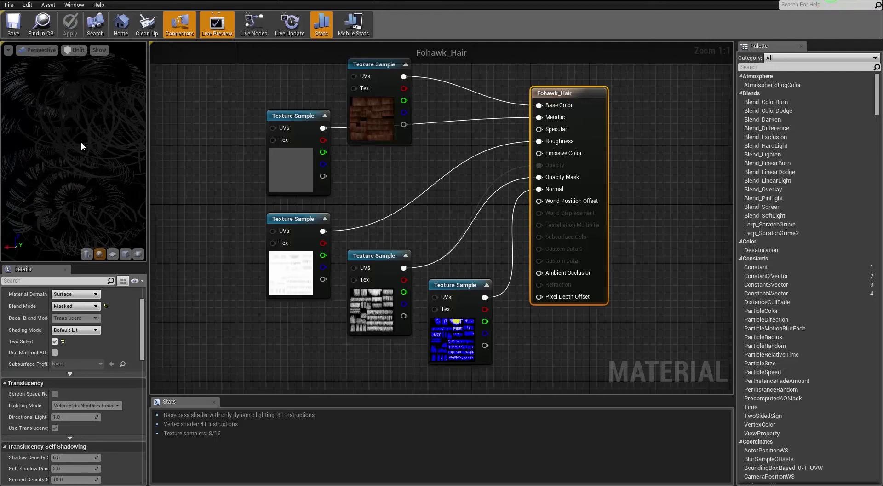
# Go back to the Zane mesh, deselect the head bone, and examine the hair, face and eyes up close.
pyautogui.click(58, 1)
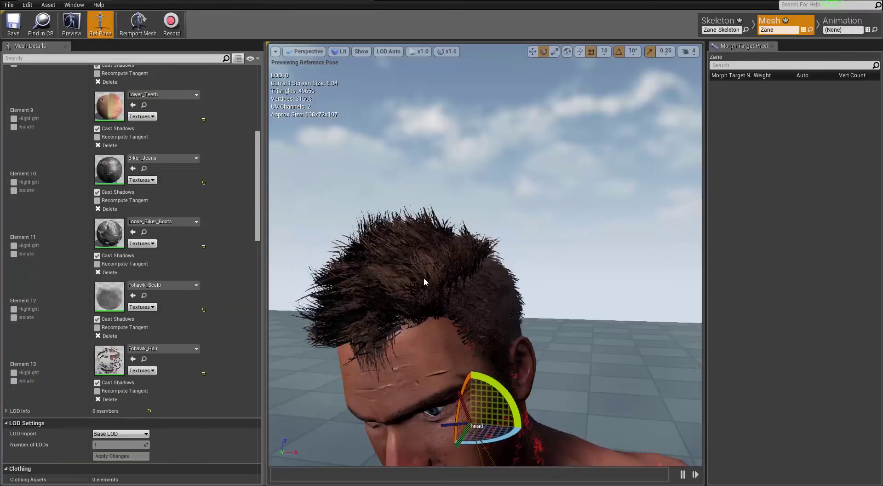
pyautogui.moveTo(455, 370)
pyautogui.mouseDown(button='right')
pyautogui.moveTo(467, 370)
pyautogui.moveTo(460, 360)
pyautogui.mouseUp(button='right')
pyautogui.moveTo(496, 332)
pyautogui.mouseDown(button='middle')
pyautogui.moveTo(498, 325)
pyautogui.moveTo(493, 341)
pyautogui.mouseUp(button='middle')
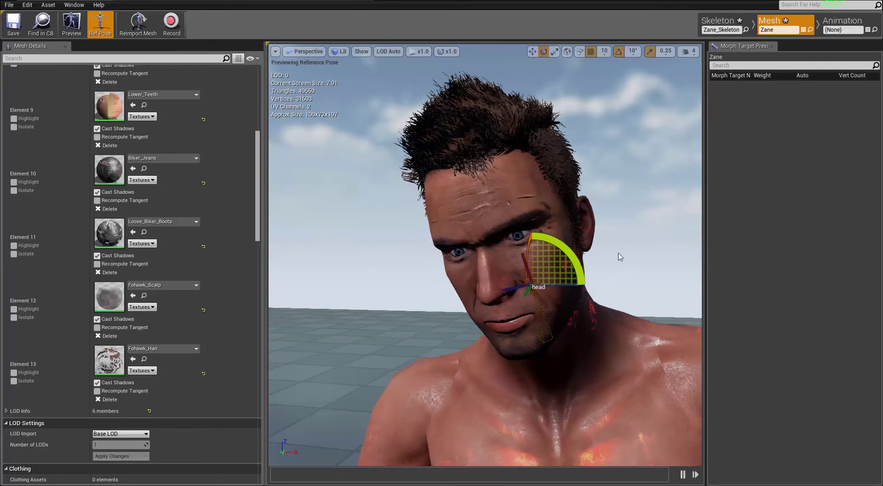
pyautogui.moveTo(529, 248); pyautogui.dragTo(615, 236)
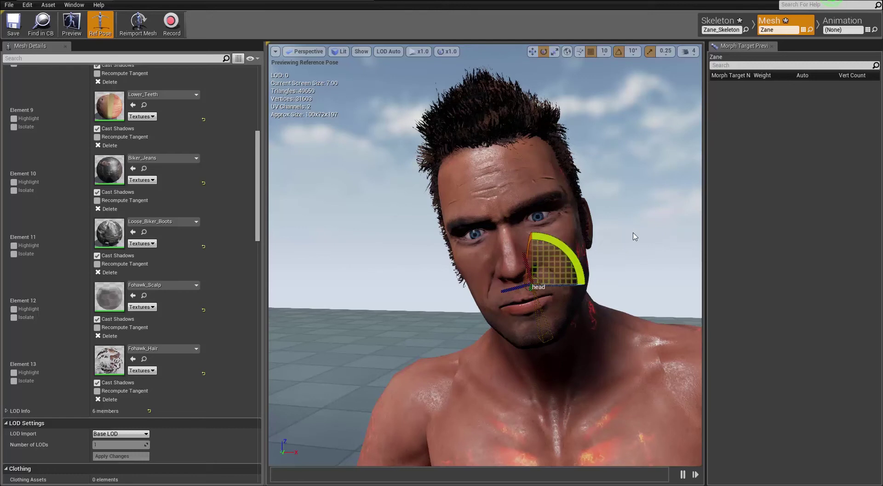
pyautogui.click(645, 263)
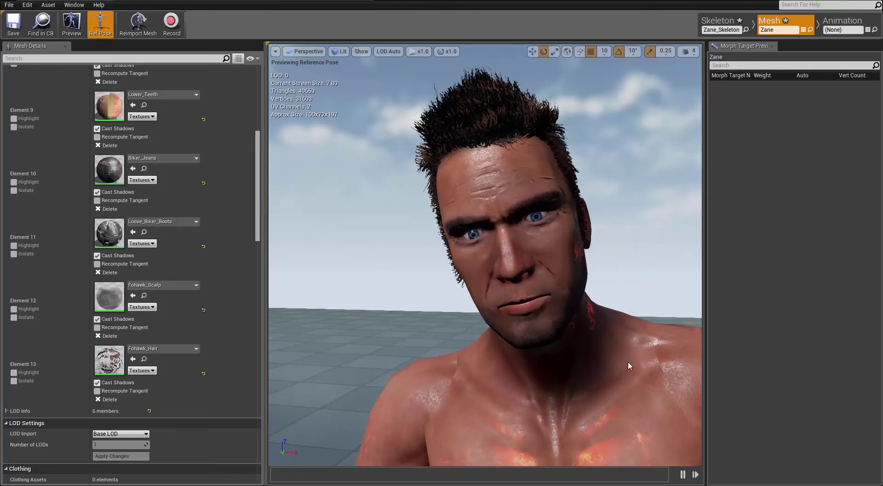
pyautogui.moveTo(636, 236); pyautogui.dragTo(650, 235, button='right')
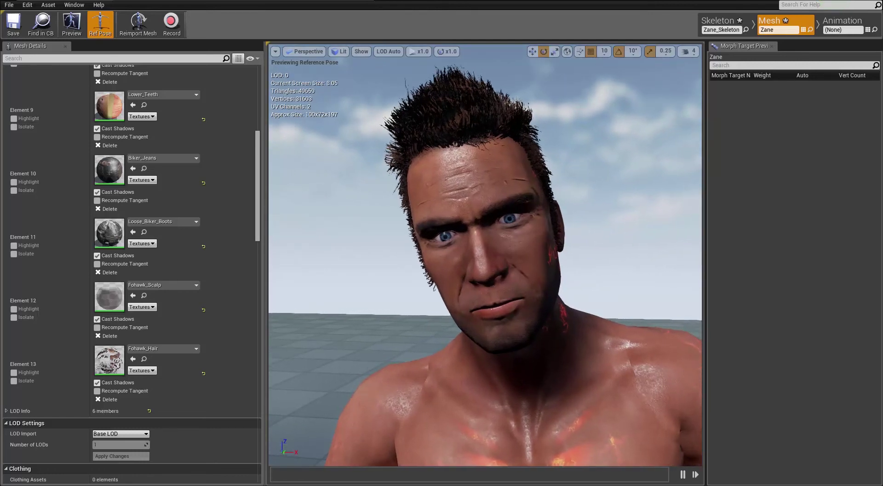
pyautogui.press('w')
pyautogui.scroll(2, 486, 256)
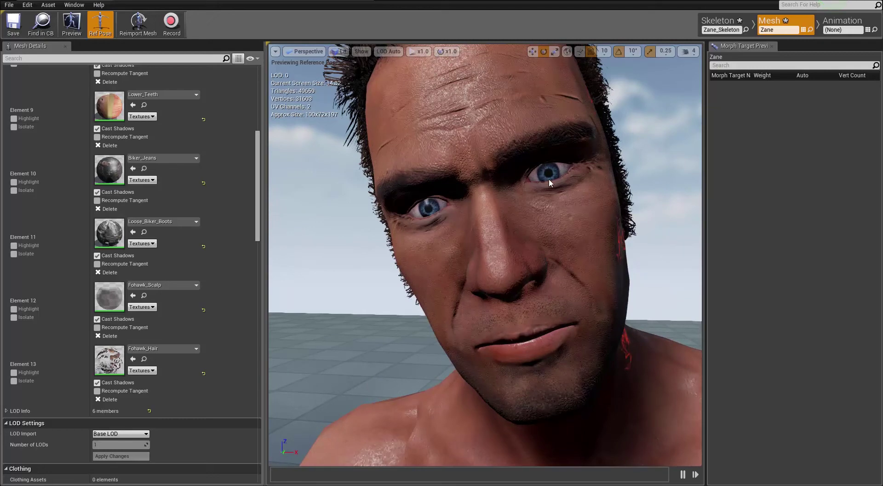
# Open the Cornea material from the Zane mesh's material elements and shrink the editor window to uncover the Content Browser.
pyautogui.scroll(6, 260, 199)
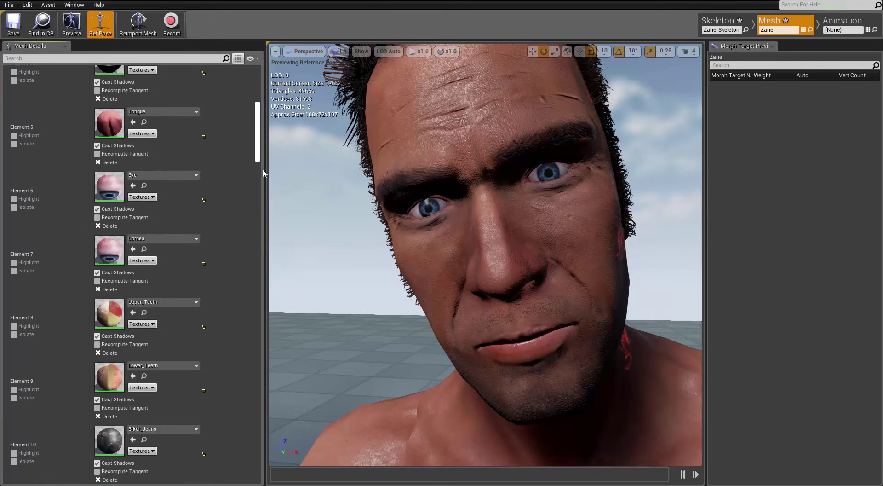
pyautogui.doubleClick(109, 265)
pyautogui.moveTo(671, 122); pyautogui.dragTo(464, 224, button='right')
pyautogui.moveTo(289, 210); pyautogui.dragTo(584, 93)
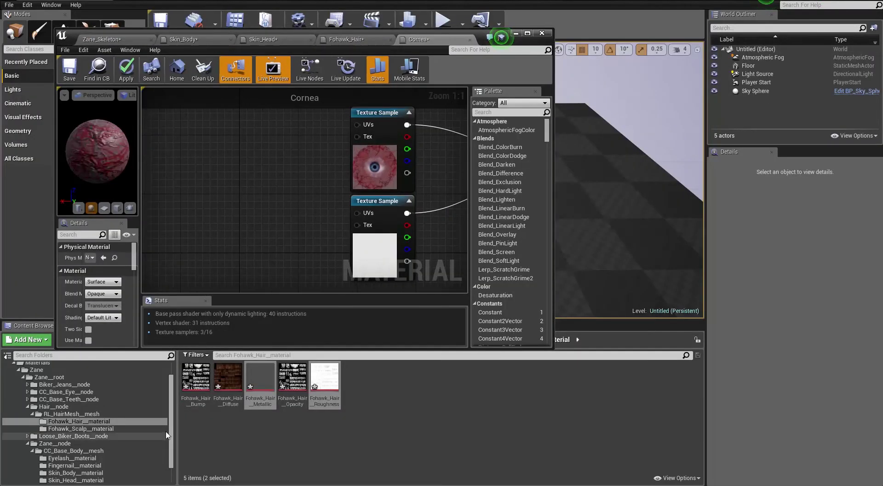
# Add the AO, Displacement, Metallic and Roughness textures from the Cornea__material folder to the Cornea material graph.
pyautogui.click(78, 421)
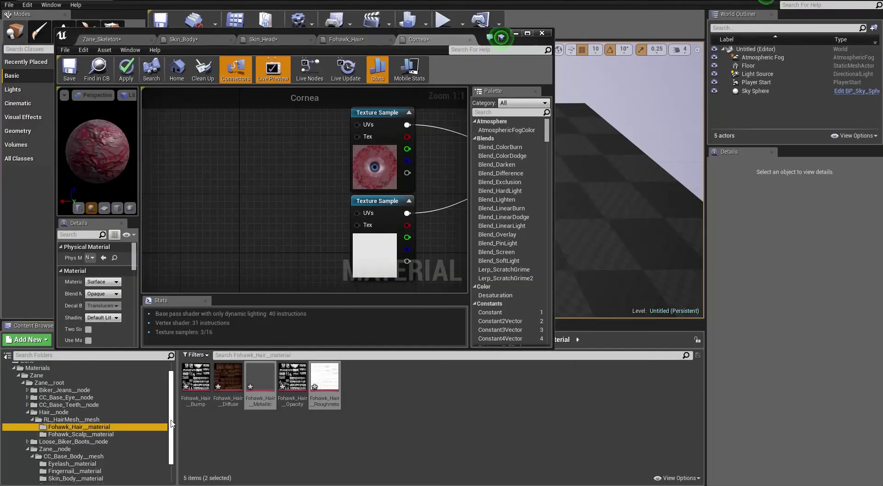
pyautogui.click(60, 397)
pyautogui.click(27, 397)
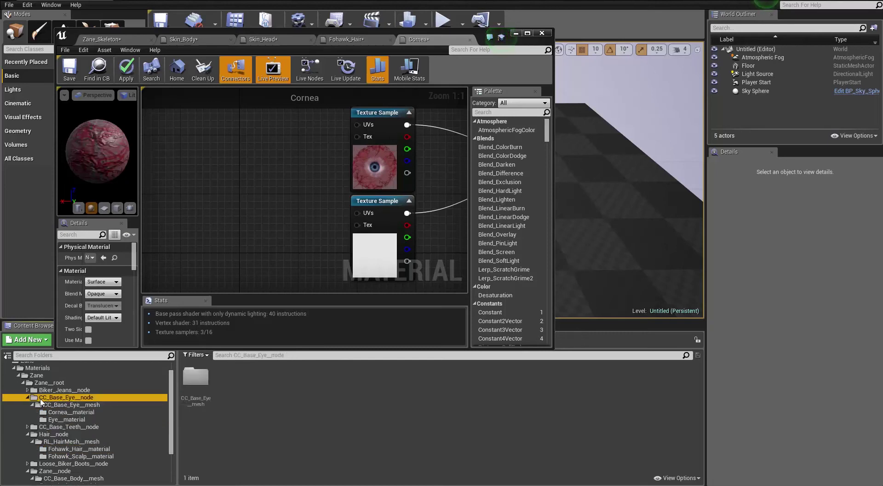
pyautogui.click(71, 413)
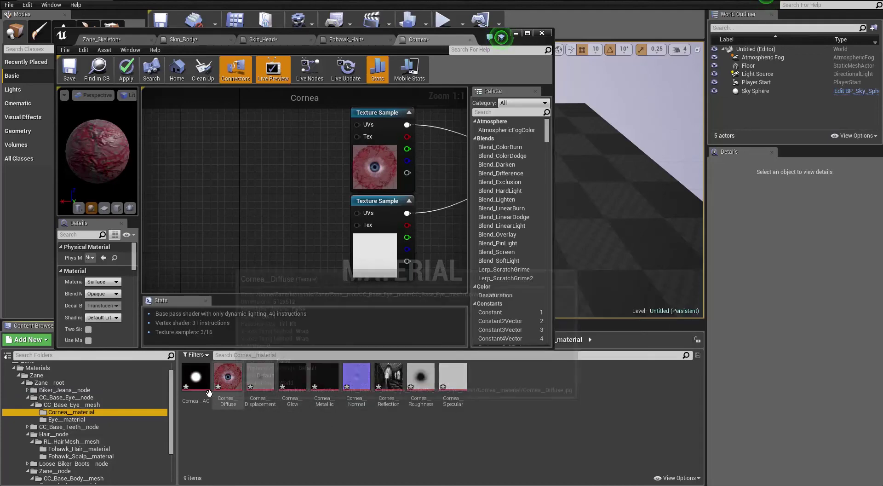
pyautogui.click(197, 382)
pyautogui.moveTo(260, 379)
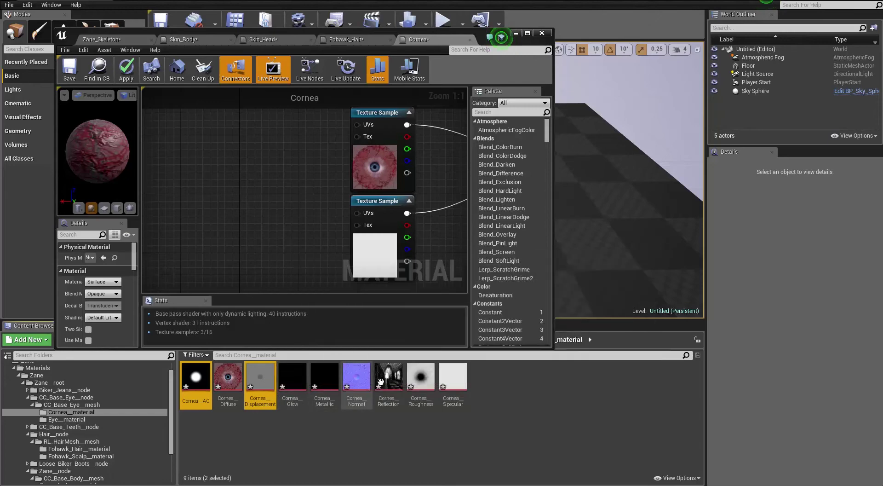
pyautogui.keyDown('ctrl'); pyautogui.click(327, 386); pyautogui.keyUp('ctrl')
pyautogui.keyDown('ctrl'); pyautogui.click(416, 379); pyautogui.keyUp('ctrl')
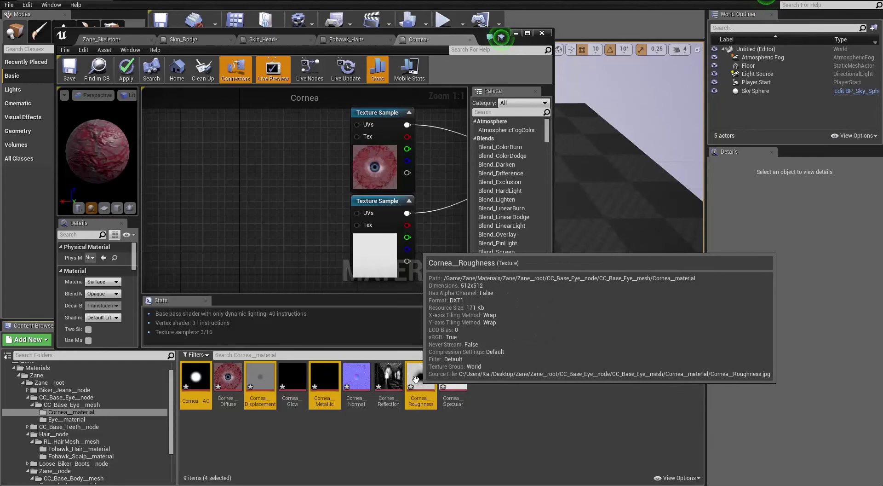
pyautogui.moveTo(327, 384)
pyautogui.moveTo(326, 384); pyautogui.dragTo(298, 209)
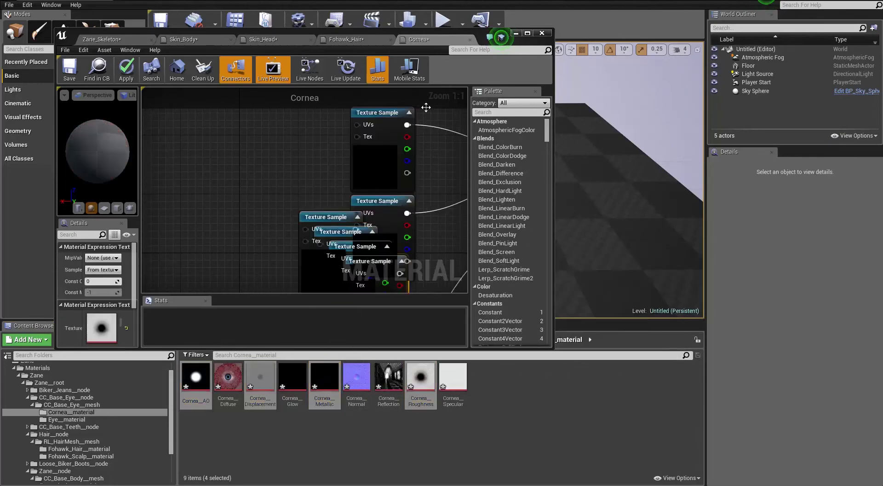
# Enlarge the material editor and spread the Diffuse, AO, Displacement, Metallic and Roughness samples apart in the Cornea graph.
pyautogui.click(527, 33)
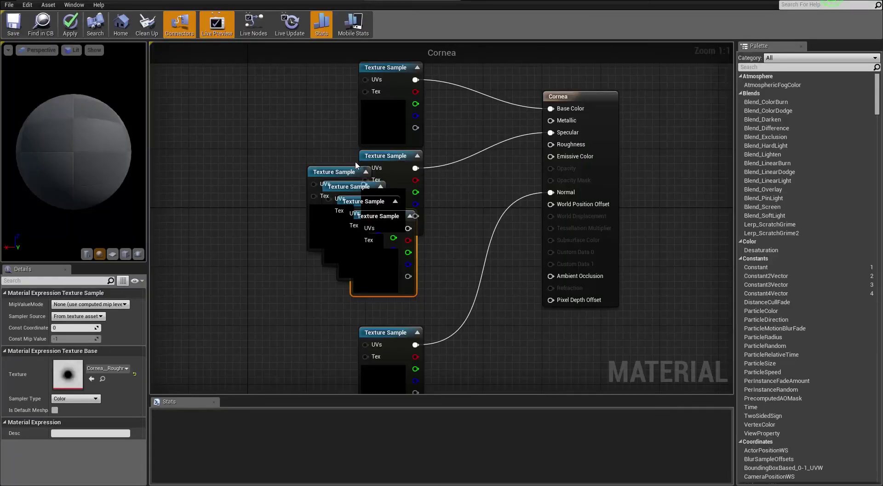
pyautogui.scroll(-1, 661, 156)
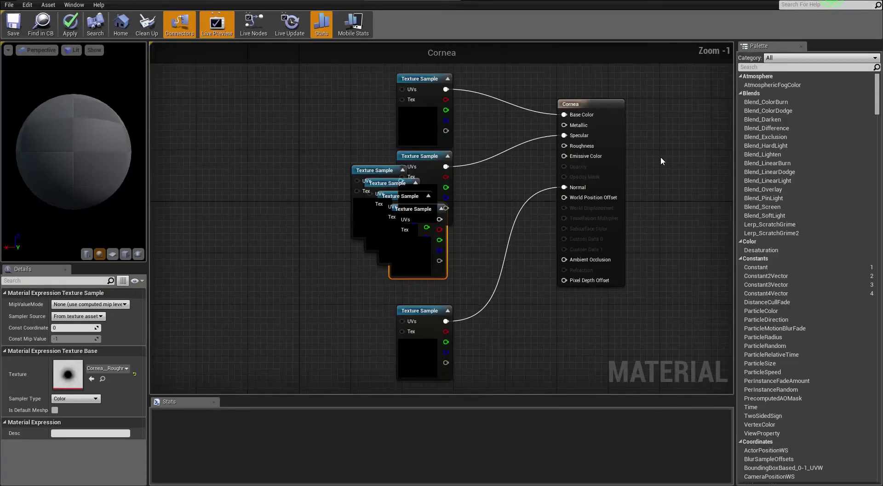
pyautogui.scroll(-1, 662, 159)
pyautogui.moveTo(678, 150); pyautogui.dragTo(629, 195, button='right')
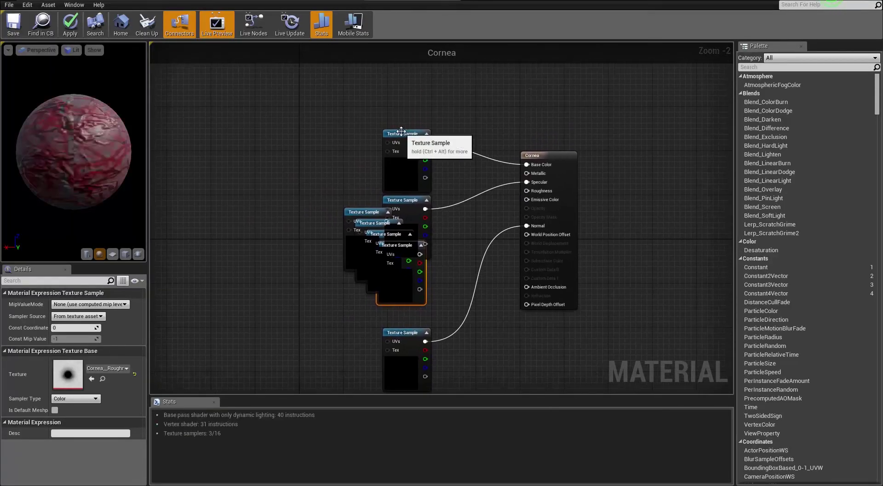
pyautogui.moveTo(407, 133); pyautogui.dragTo(414, 69)
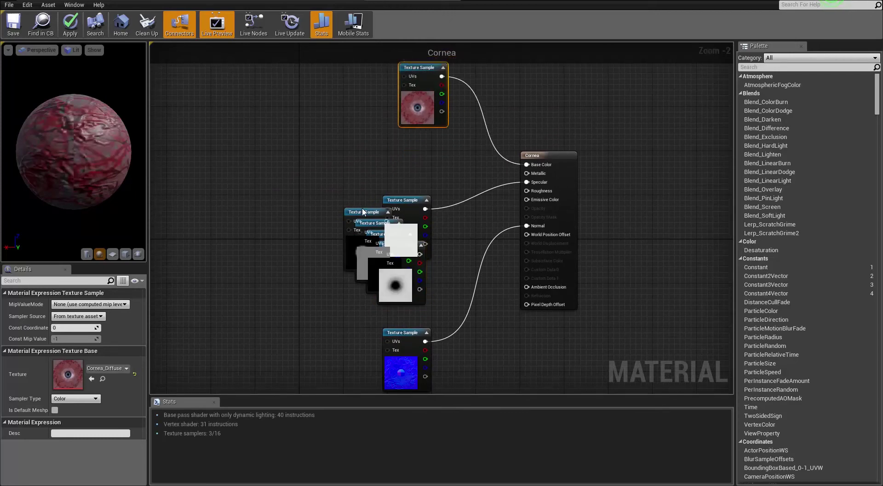
pyautogui.moveTo(364, 213); pyautogui.dragTo(364, 135)
pyautogui.moveTo(371, 223); pyautogui.dragTo(298, 216)
pyautogui.moveTo(377, 234); pyautogui.dragTo(290, 299)
pyautogui.moveTo(378, 247); pyautogui.dragTo(346, 270)
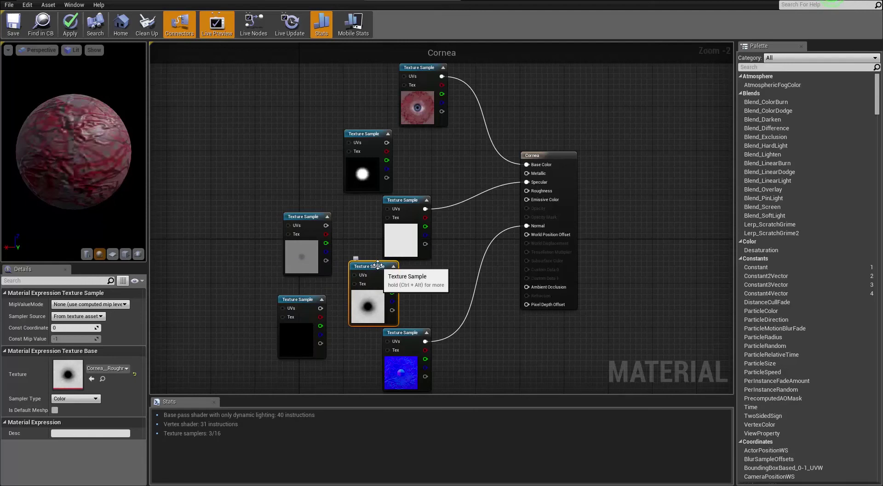
# Delete the Specular texture sample and wire the Cornea__Roughness sample into the Roughness input.
pyautogui.click(404, 200)
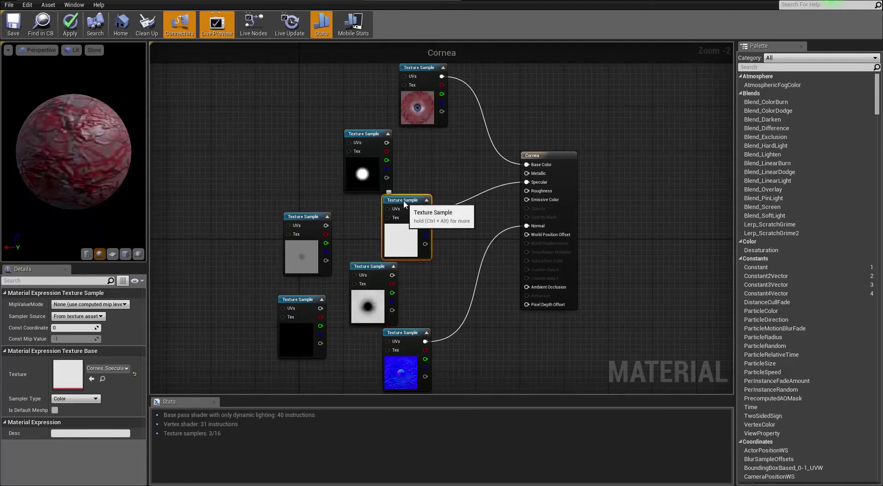
pyautogui.press('Delete')
pyautogui.moveTo(376, 269); pyautogui.dragTo(459, 227)
pyautogui.moveTo(531, 192); pyautogui.dragTo(530, 191)
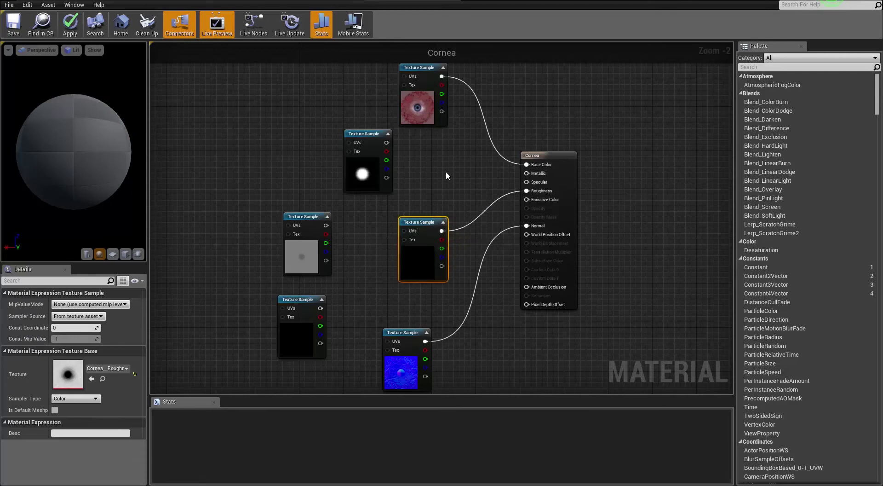
# Wire the Cornea__AO sample into Ambient Occlusion and the Cornea__Metallic sample into Metallic, repositioning both samples.
pyautogui.click(363, 142)
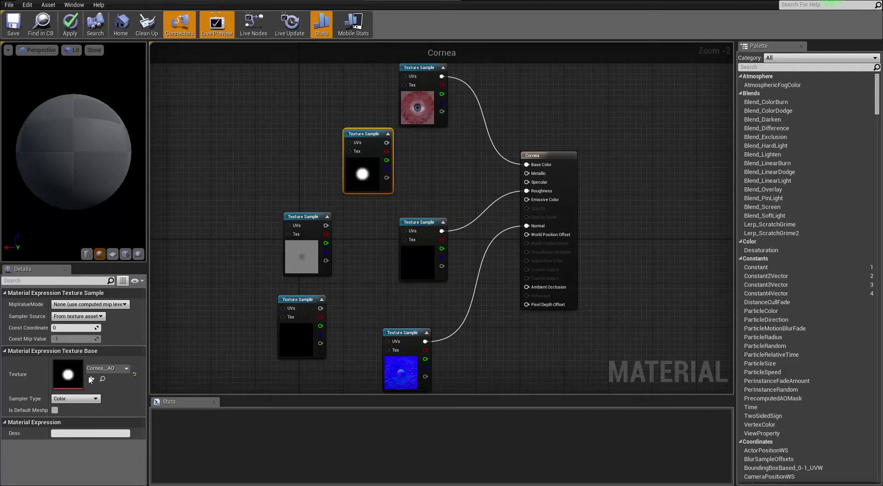
pyautogui.moveTo(389, 143); pyautogui.dragTo(527, 287)
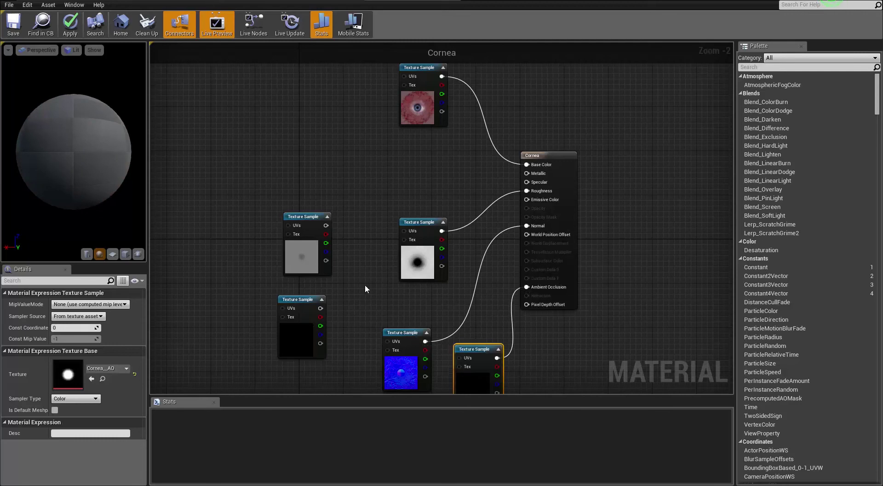
pyautogui.click(306, 300)
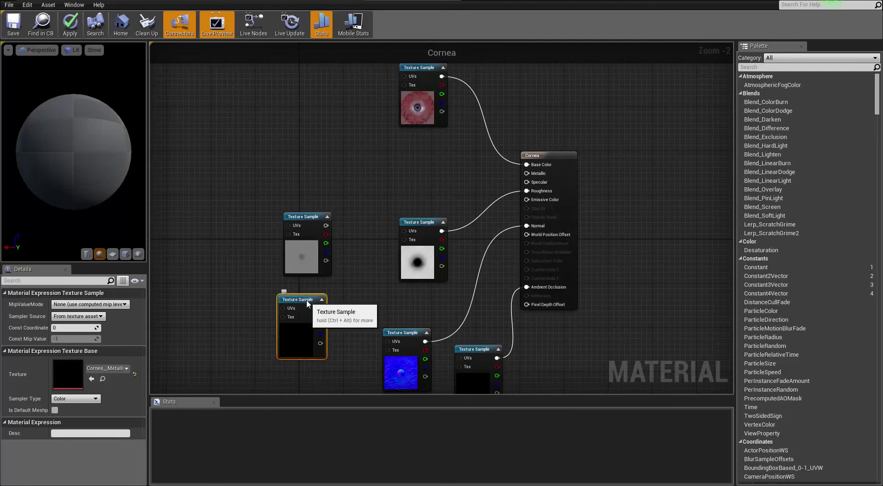
pyautogui.moveTo(312, 296); pyautogui.dragTo(527, 174)
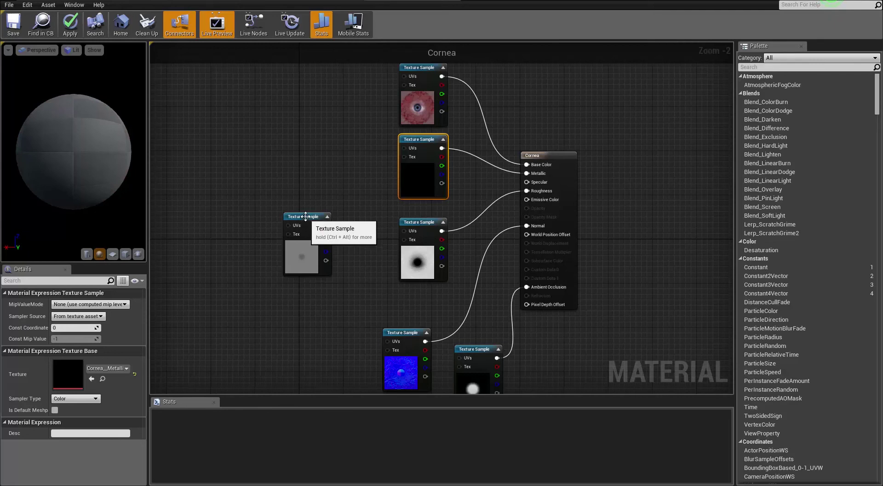
# Set the Cornea material's D3D11 tessellation mode to Flat Tessellation to enable World Displacement for the displacement texture.
pyautogui.click(305, 218)
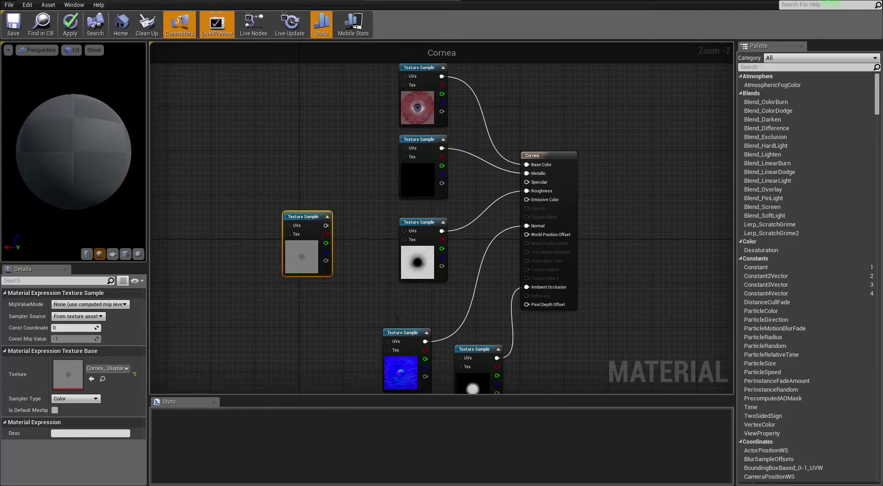
pyautogui.click(551, 158)
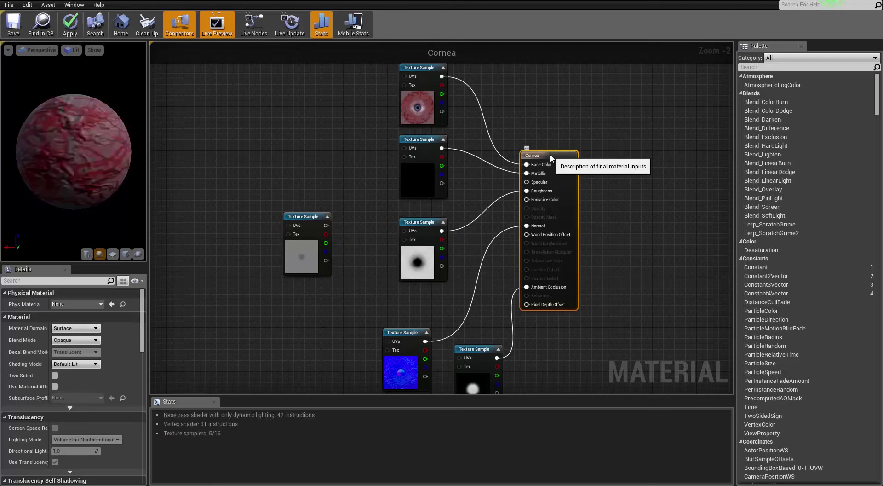
pyautogui.moveTo(143, 322); pyautogui.dragTo(147, 431)
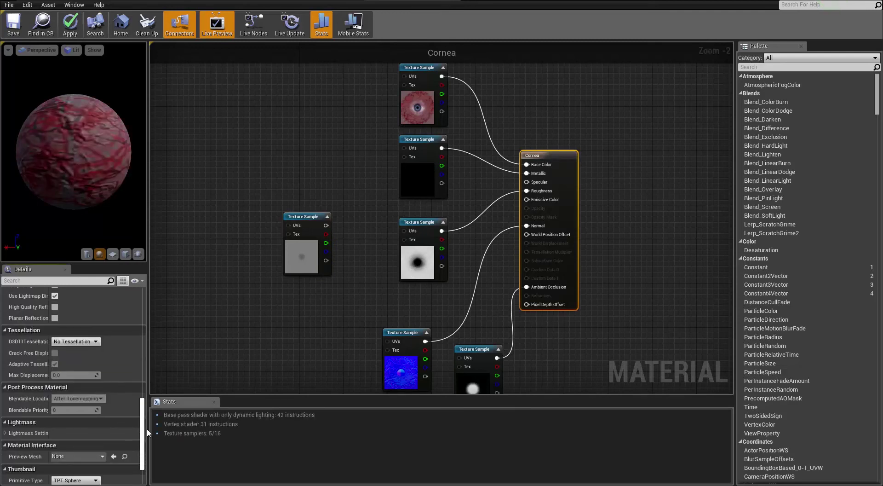
pyautogui.click(86, 344)
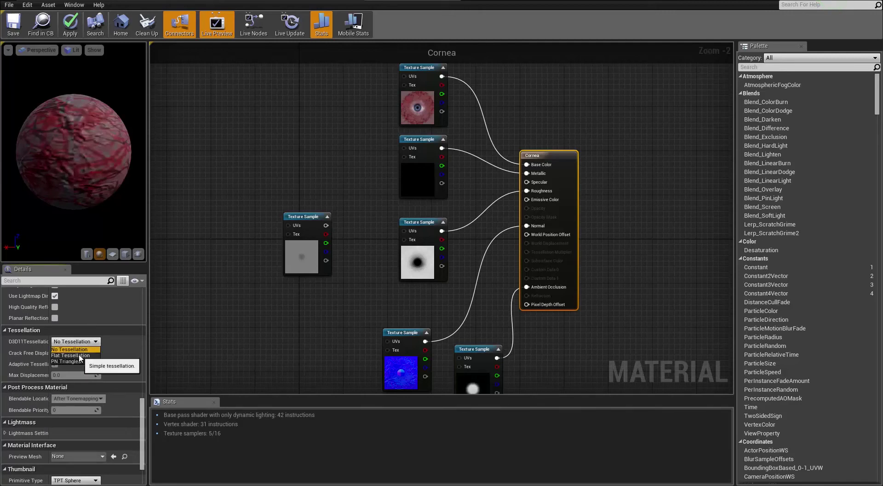
pyautogui.click(80, 356)
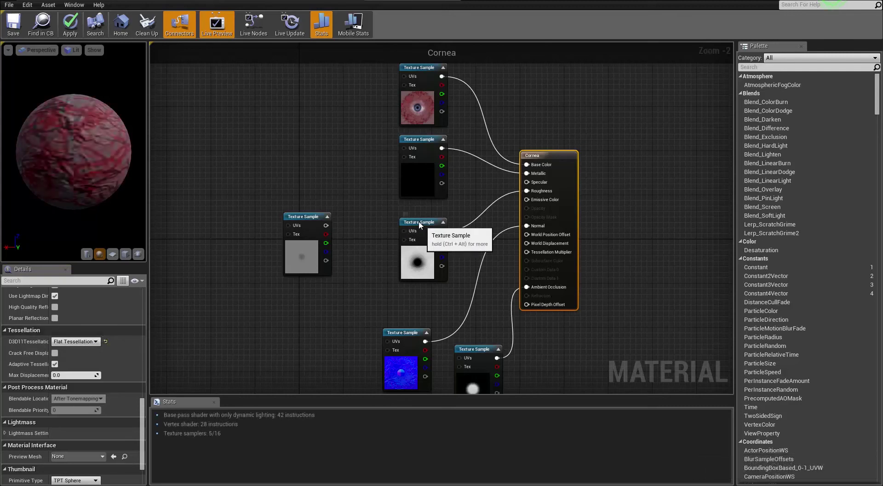
# Line up the Cornea Roughness, Normal and AO texture samples in one column, leaving a gap between Normal and AO.
pyautogui.moveTo(417, 223); pyautogui.dragTo(417, 213)
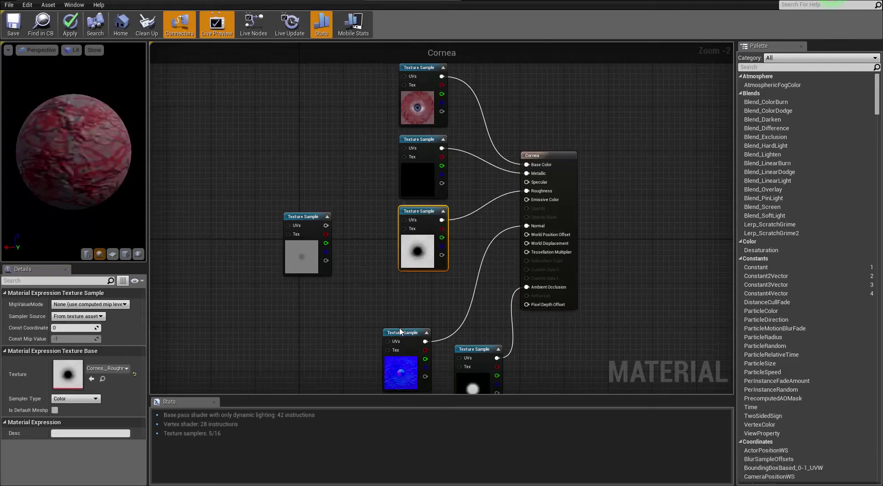
pyautogui.moveTo(403, 334); pyautogui.dragTo(420, 286)
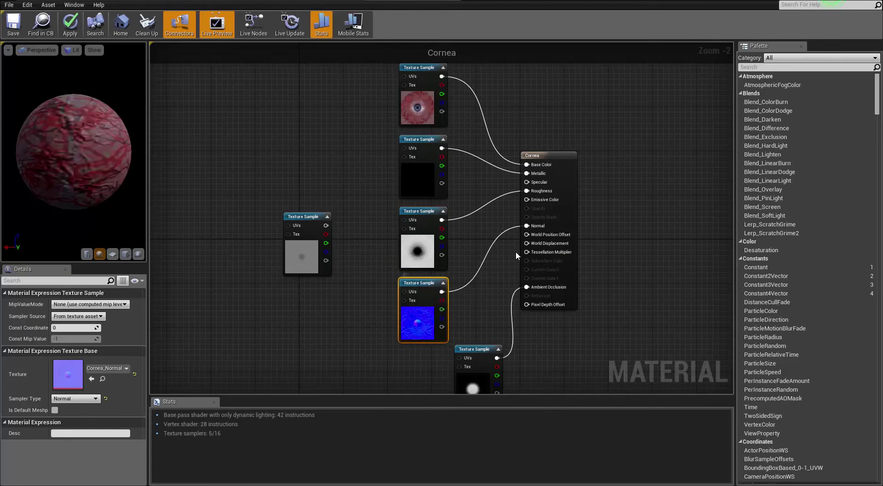
pyautogui.moveTo(632, 349); pyautogui.dragTo(577, 268, button='right')
pyautogui.click(438, 277)
pyautogui.moveTo(438, 276); pyautogui.dragTo(364, 345)
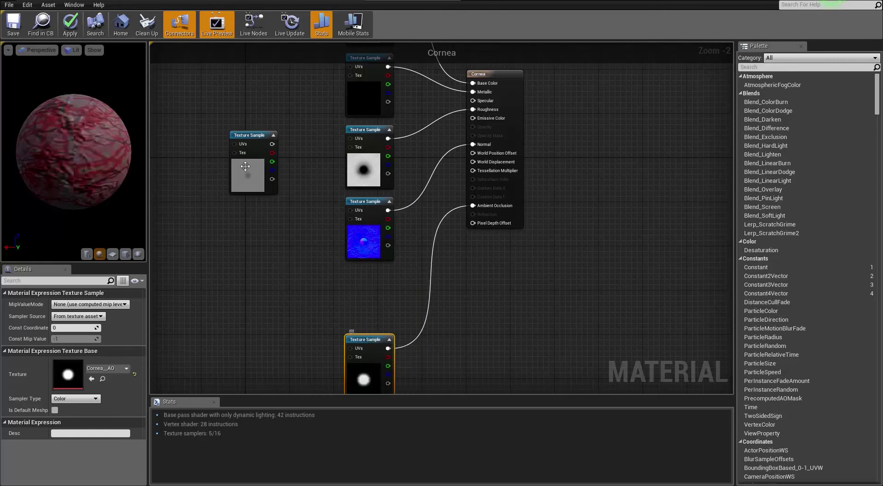
# Wire the displacement sample, placed between the Normal and AO samples, into World Displacement and apply the Cornea material.
pyautogui.moveTo(247, 146); pyautogui.dragTo(478, 166)
pyautogui.moveTo(140, 164); pyautogui.dragTo(69, 165)
pyautogui.moveTo(135, 152); pyautogui.dragTo(135, 151)
pyautogui.moveTo(144, 118); pyautogui.dragTo(144, 119)
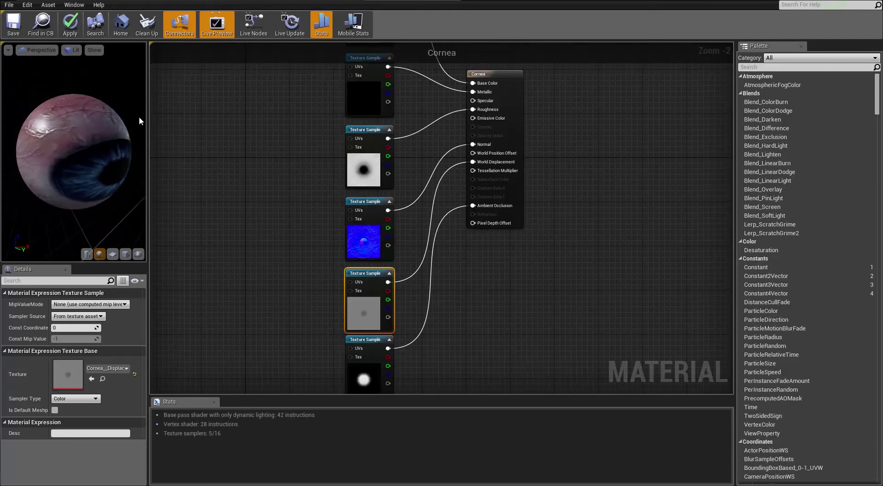
pyautogui.moveTo(136, 149); pyautogui.dragTo(136, 149)
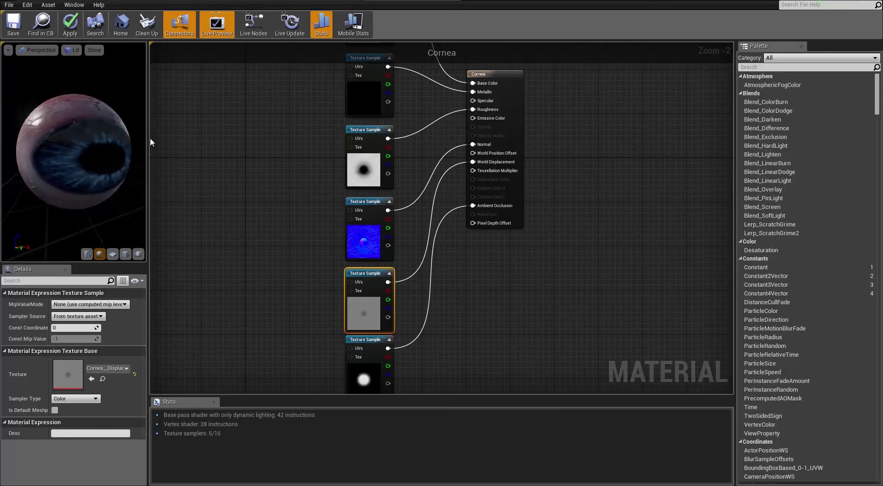
pyautogui.click(70, 23)
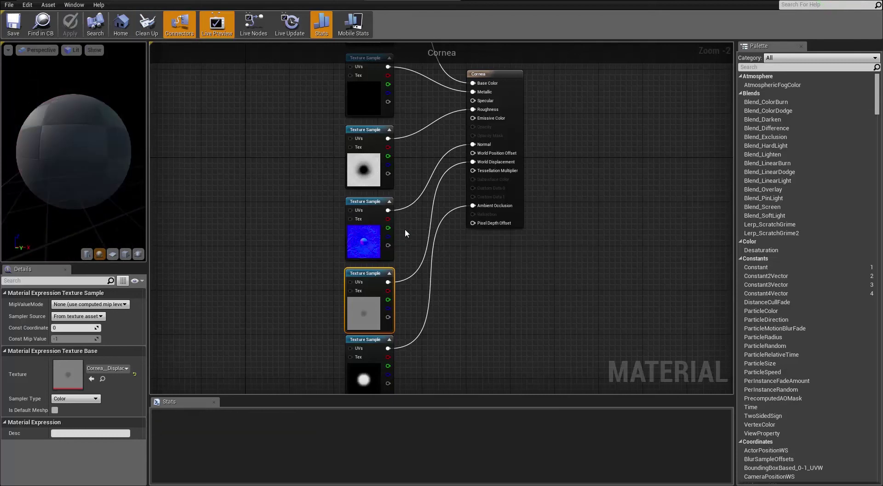
# Switch to the Zane skeletal mesh and examine the eyes up close in the preview.
pyautogui.click(72, 0)
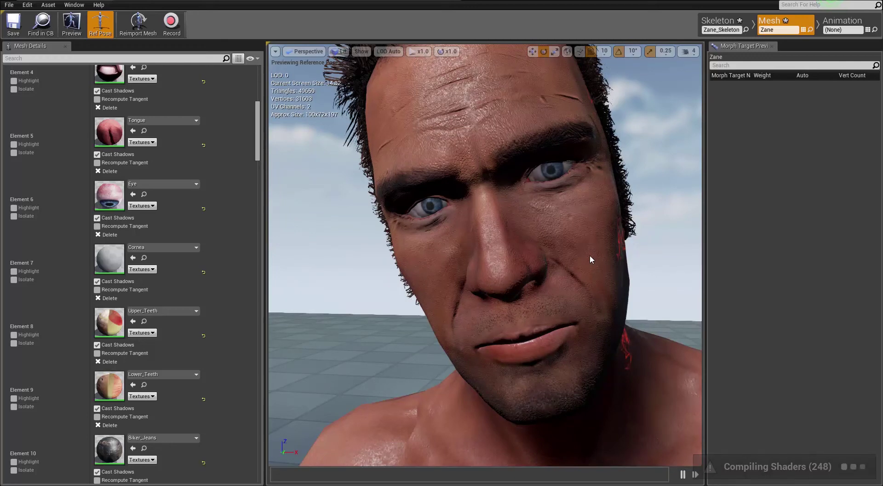
pyautogui.moveTo(485, 255); pyautogui.dragTo(497, 230, button='right')
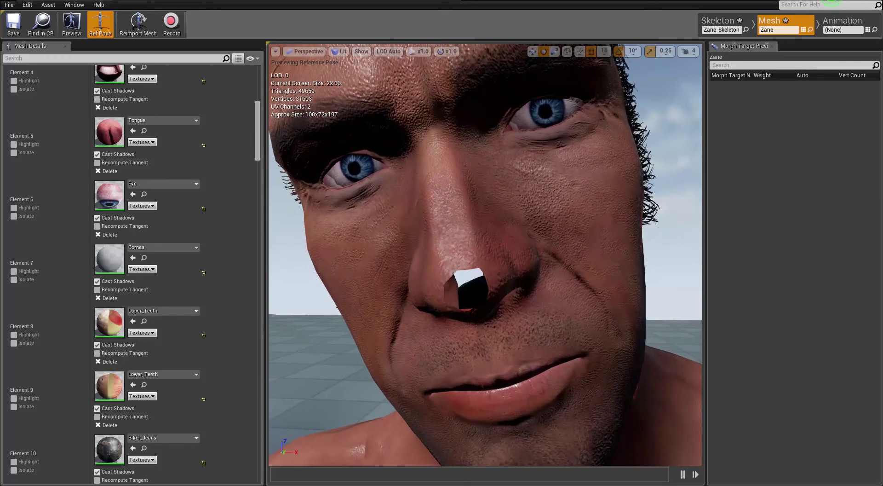
pyautogui.scroll(-2, 485, 256)
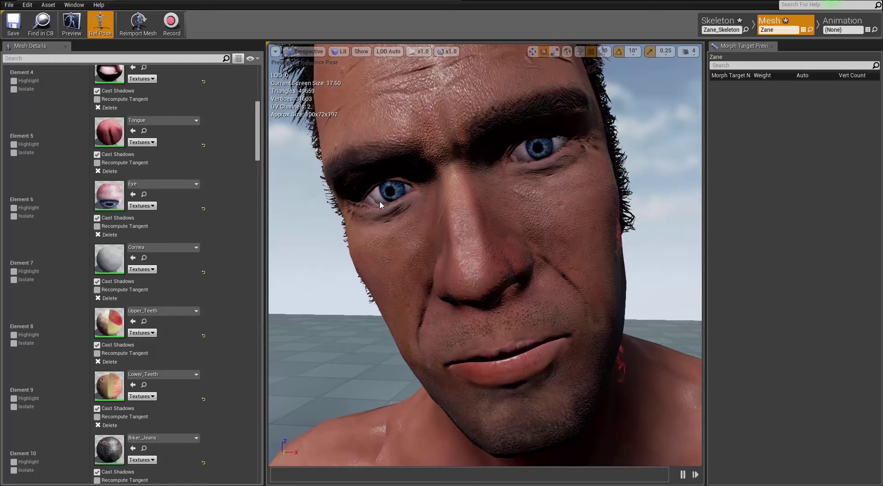
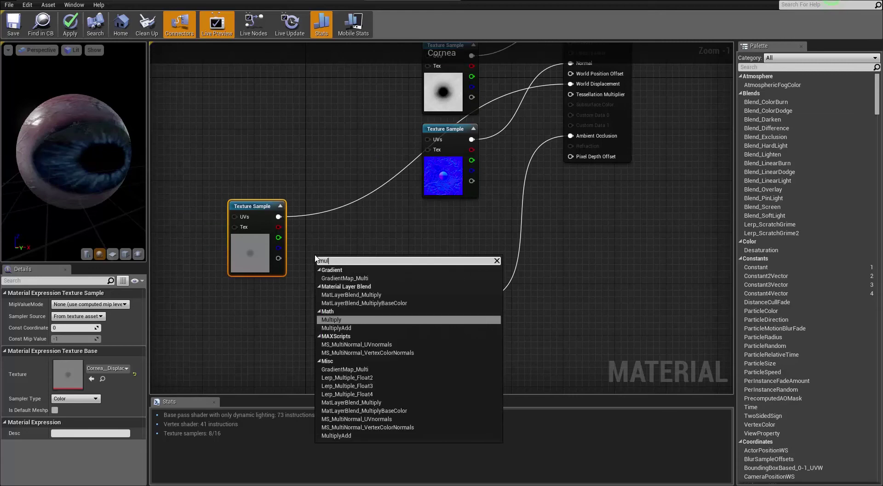
# Add a Multiply node and a Constant to the Cornea material, wiring the displacement sample into A and the constant into B.
pyautogui.press('Return')
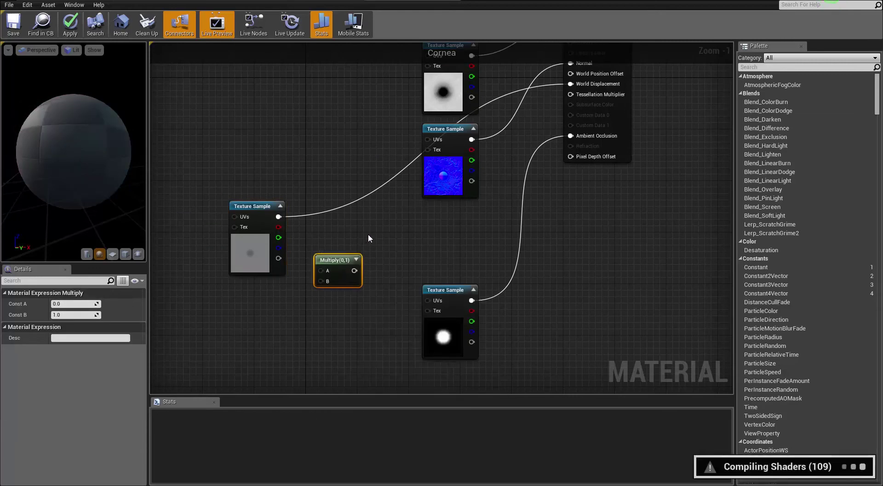
pyautogui.rightClick(369, 233)
pyautogui.write('cons')
pyautogui.press('Return')
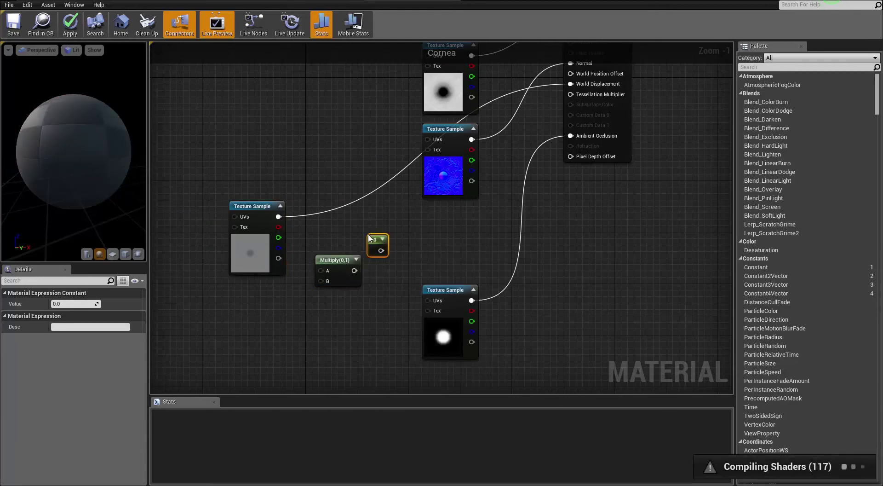
pyautogui.moveTo(374, 243); pyautogui.dragTo(281, 311)
pyautogui.moveTo(278, 217); pyautogui.dragTo(321, 270)
pyautogui.moveTo(286, 319); pyautogui.dragTo(319, 279)
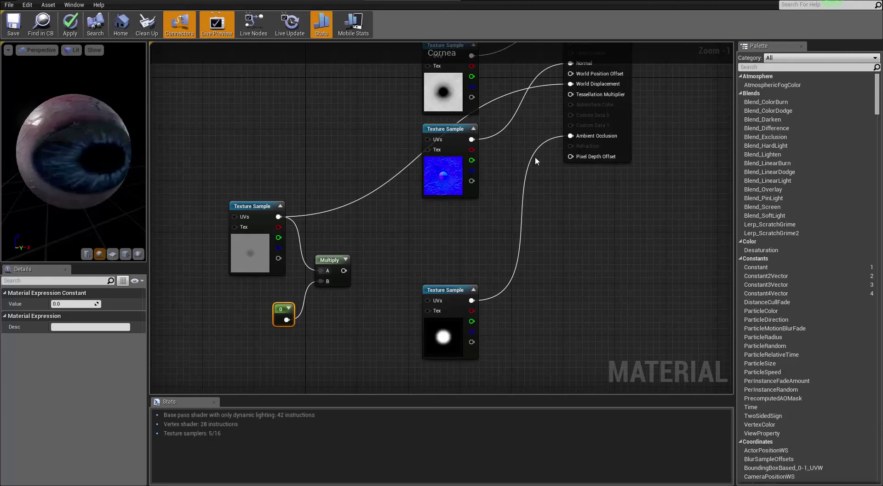
# Break the displacement texture's direct link to World Displacement and add a VertexNormalWS node beside the Multiply.
pyautogui.rightClick(576, 85)
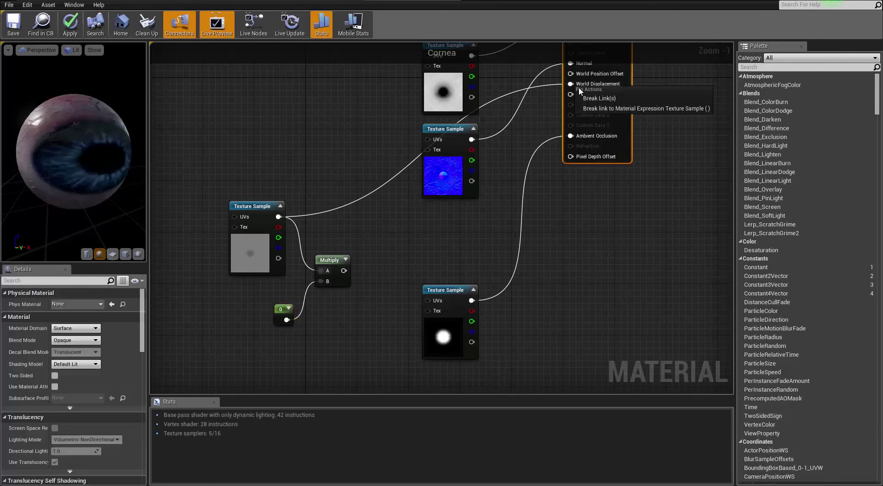
pyautogui.click(600, 98)
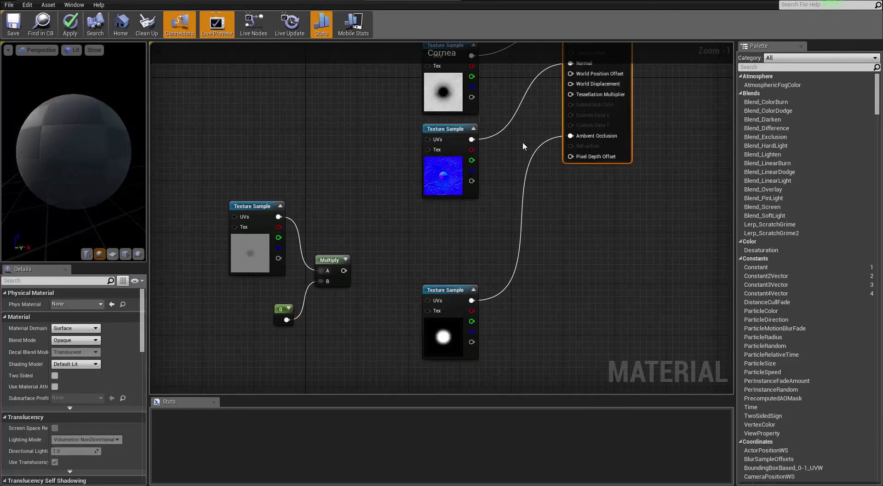
pyautogui.rightClick(357, 210)
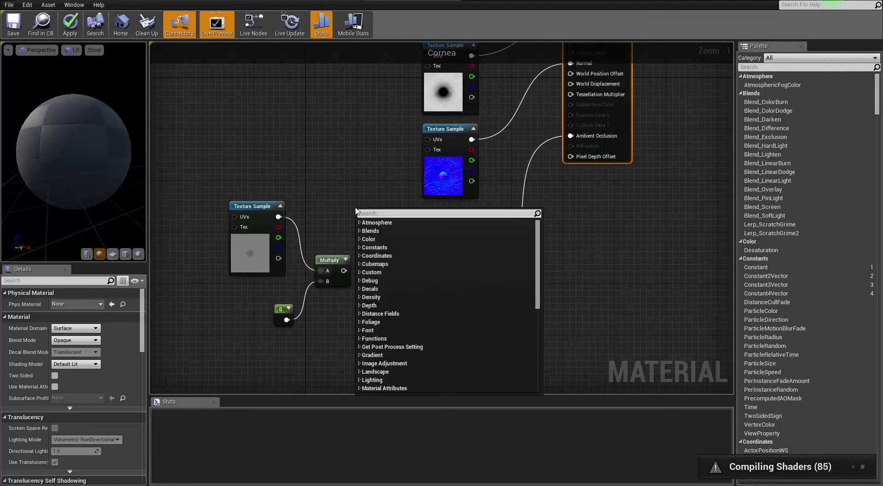
pyautogui.write('vertex')
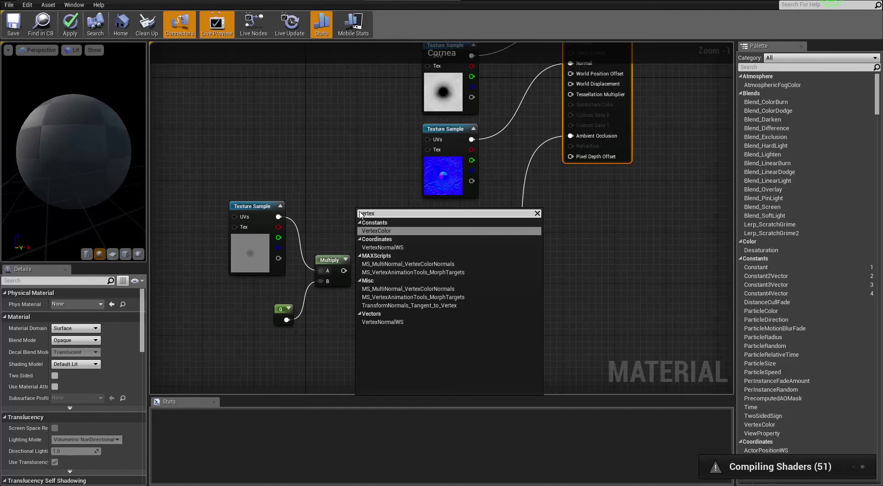
pyautogui.click(387, 247)
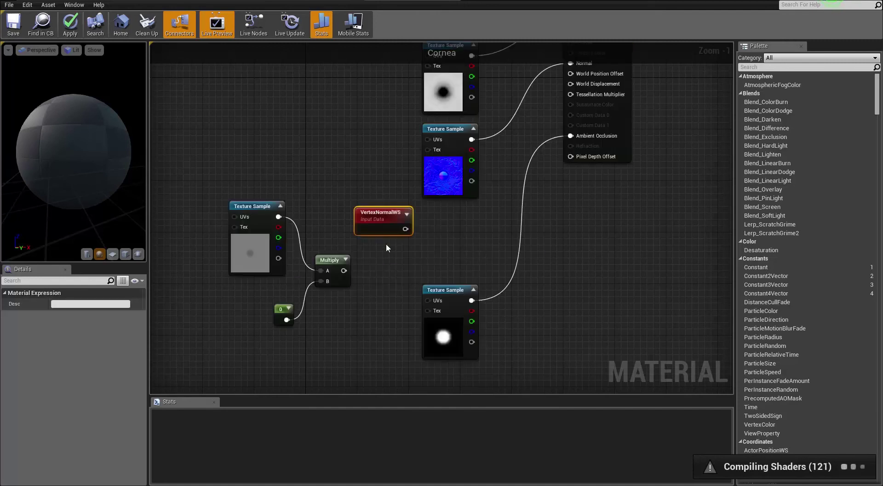
# Add a second Multiply with VertexNormalWS in A and the first Multiply in B, and wire its output into World Displacement.
pyautogui.rightClick(393, 263)
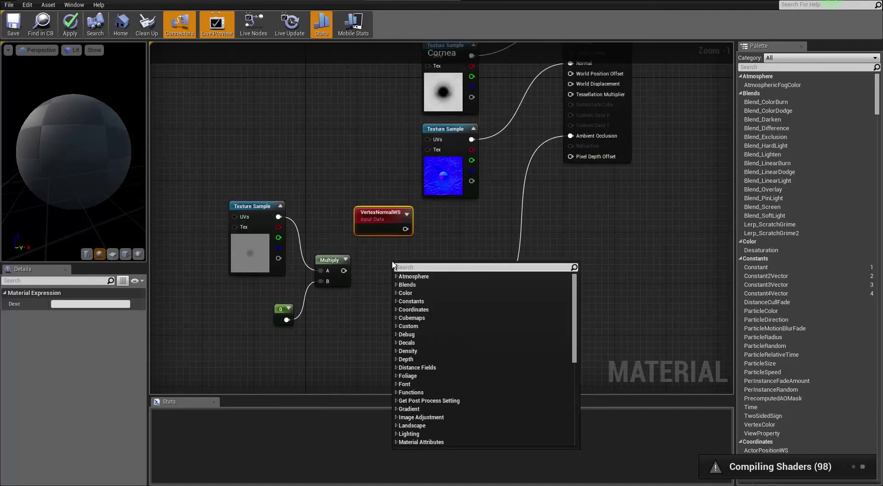
pyautogui.write('multi')
pyautogui.press('Return')
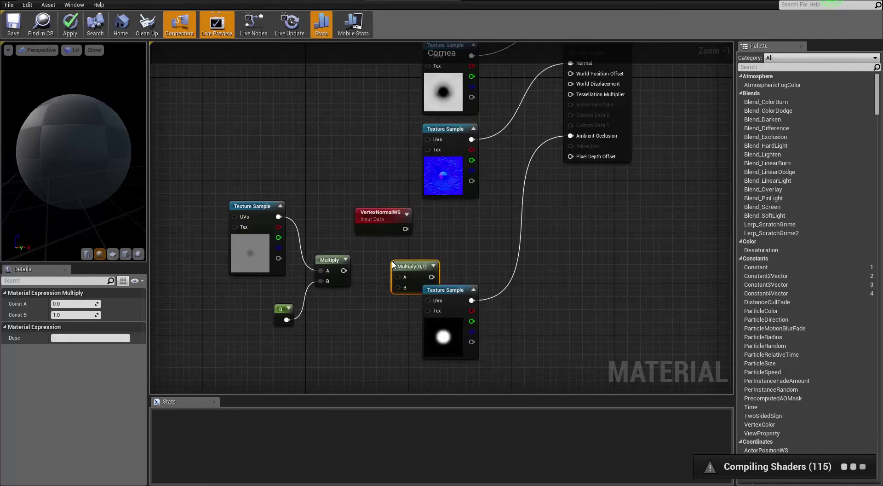
pyautogui.moveTo(393, 264); pyautogui.dragTo(440, 236)
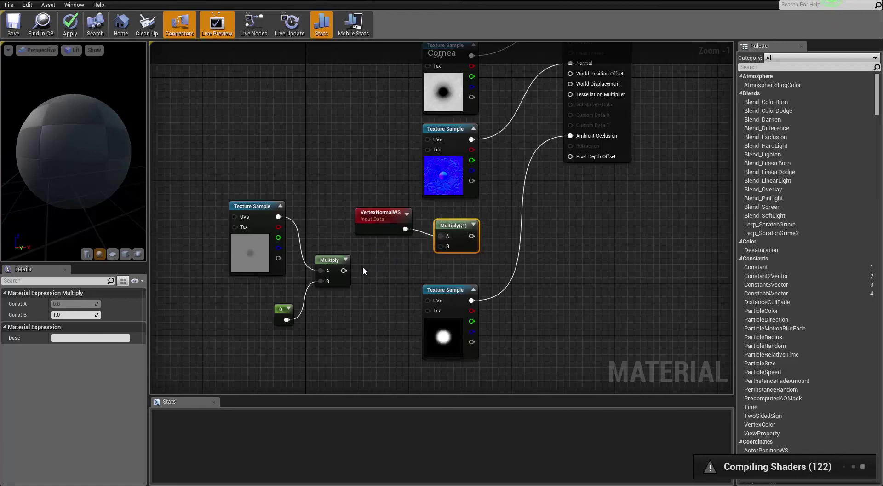
pyautogui.moveTo(345, 271); pyautogui.dragTo(571, 84)
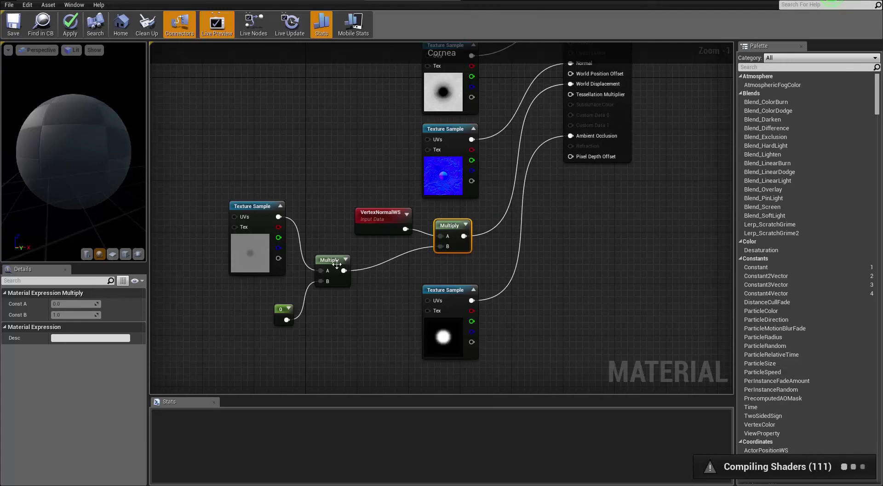
# Set the constant driving the displacement strength to 1 and apply the Cornea material.
pyautogui.click(282, 311)
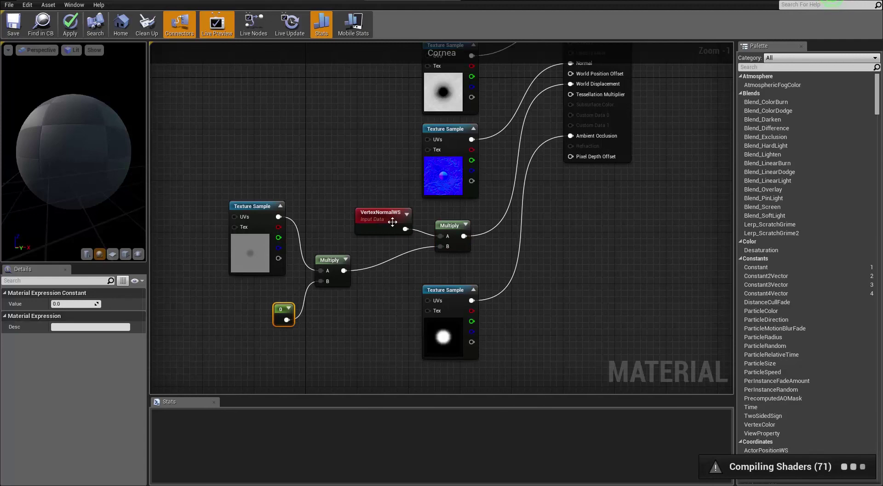
pyautogui.click(70, 303)
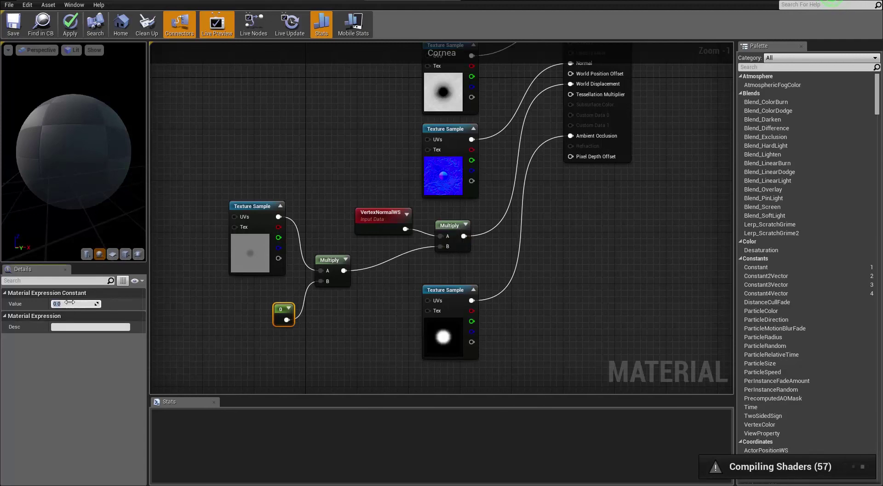
pyautogui.write('1')
pyautogui.press('Return')
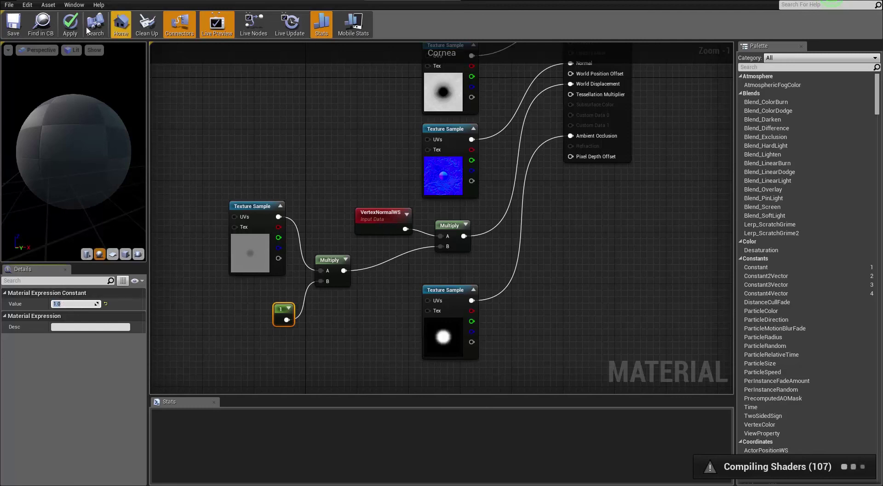
pyautogui.click(75, 31)
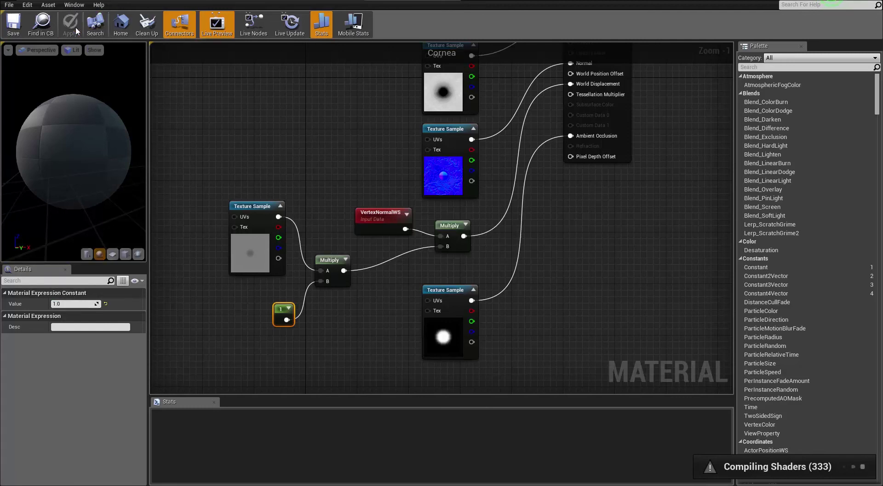
# Switch to the Zane skeletal mesh and examine the eyes and face from several angles and distances.
pyautogui.click(74, 4)
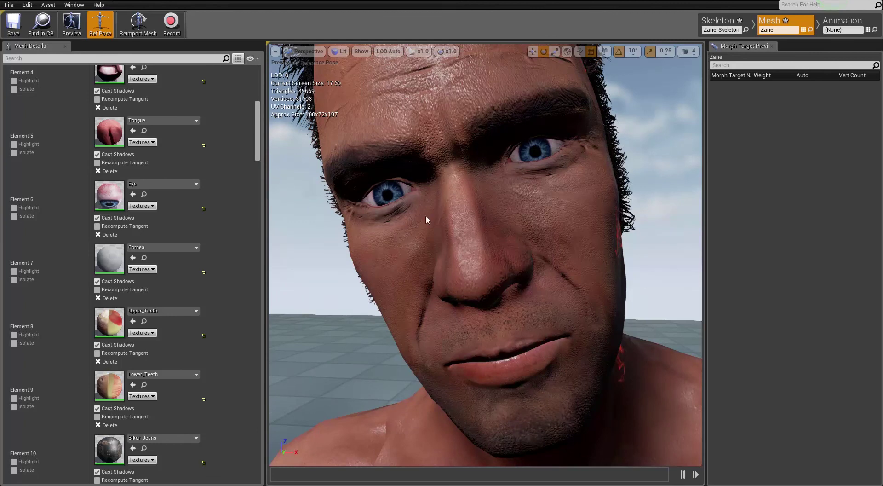
pyautogui.keyDown('alt'); pyautogui.moveTo(470, 212); pyautogui.dragTo(414, 213, button='right'); pyautogui.keyUp('alt')
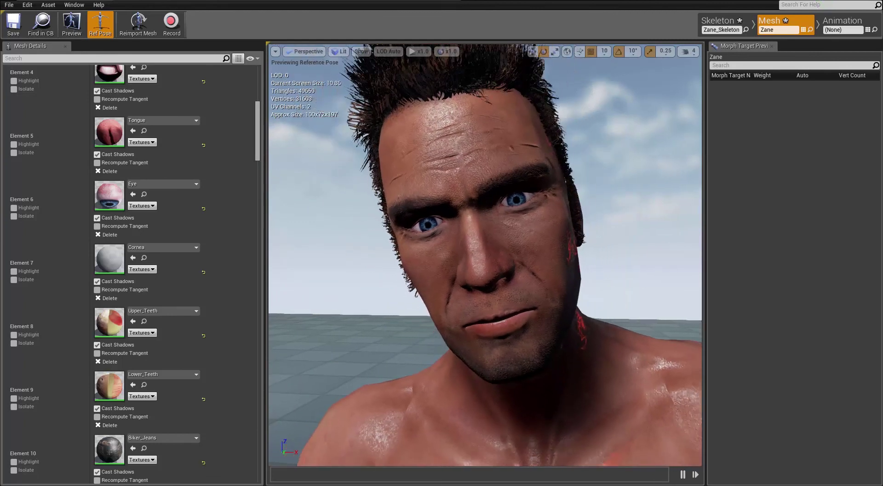
pyautogui.moveTo(559, 245); pyautogui.dragTo(552, 227)
pyautogui.moveTo(509, 241); pyautogui.dragTo(484, 248, button='right')
pyautogui.click(550, 236)
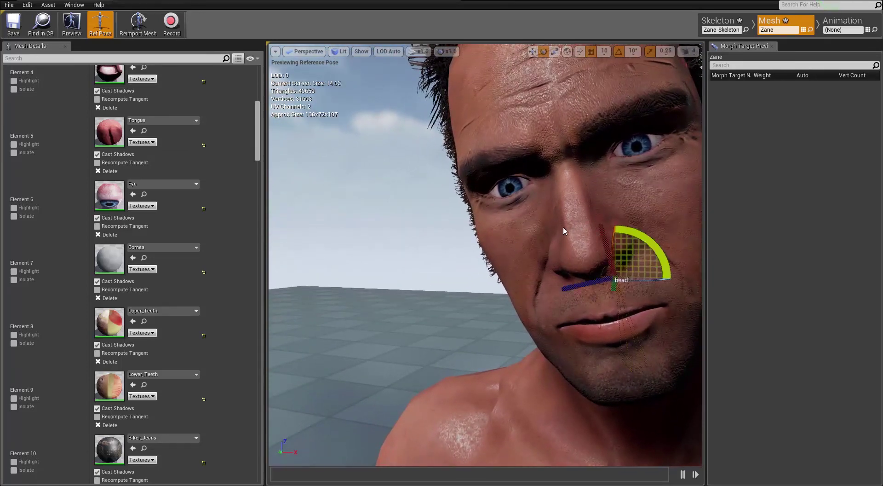
pyautogui.moveTo(465, 352); pyautogui.dragTo(467, 352)
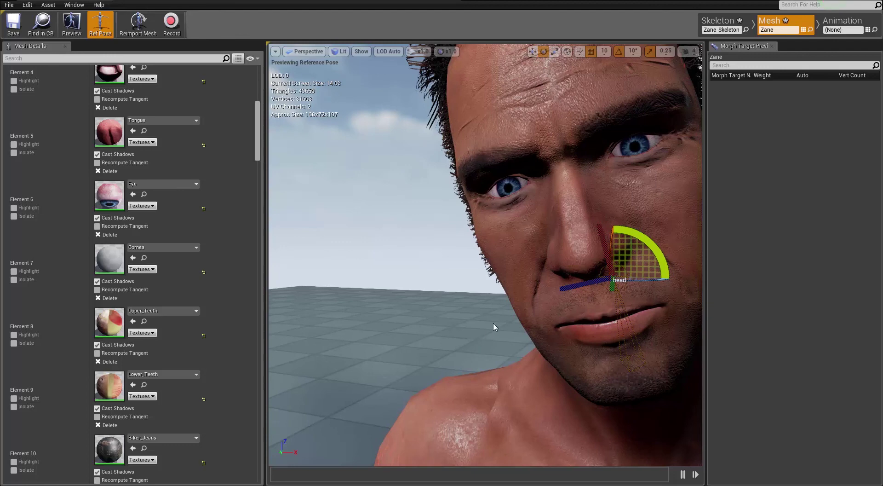
pyautogui.moveTo(490, 319); pyautogui.dragTo(476, 360)
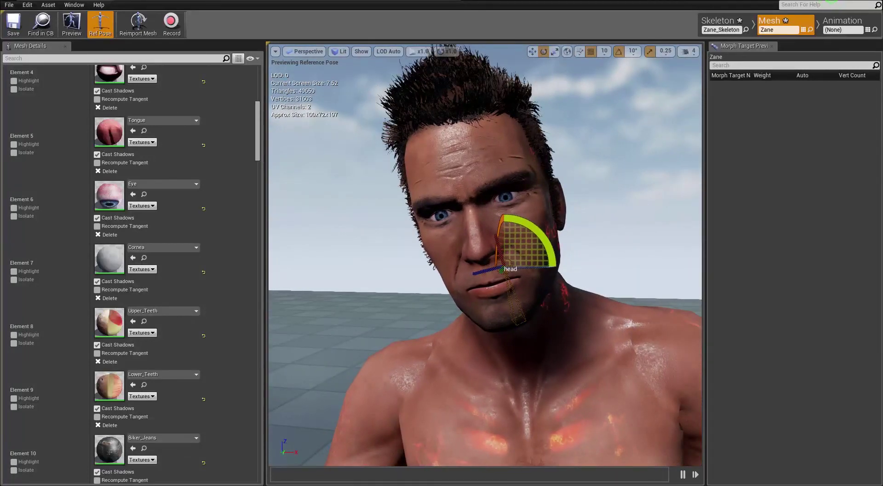
pyautogui.click(490, 321)
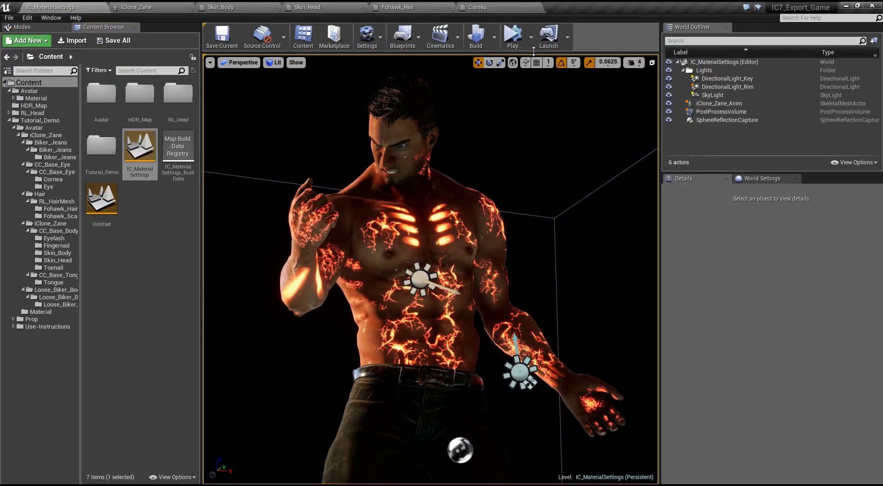
# Build only the lighting for the IC_MaterialSettings level and run the scene in Simulate mode.
pyautogui.click(494, 37)
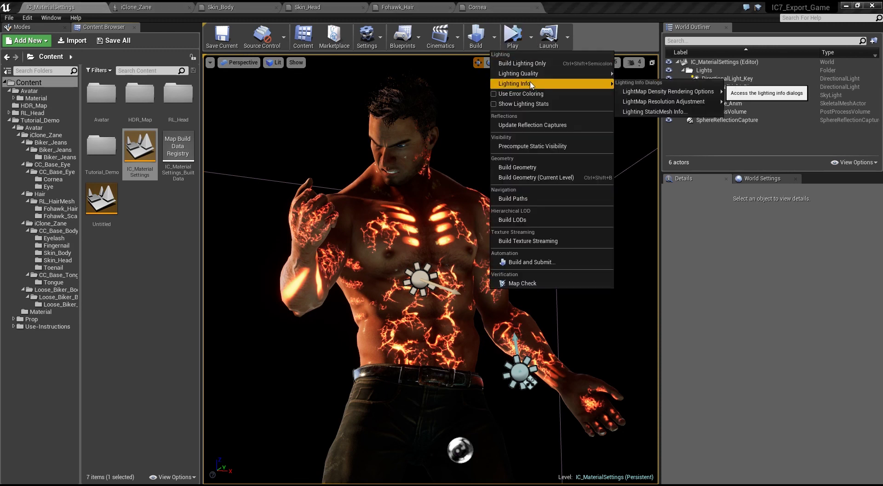
pyautogui.moveTo(579, 76)
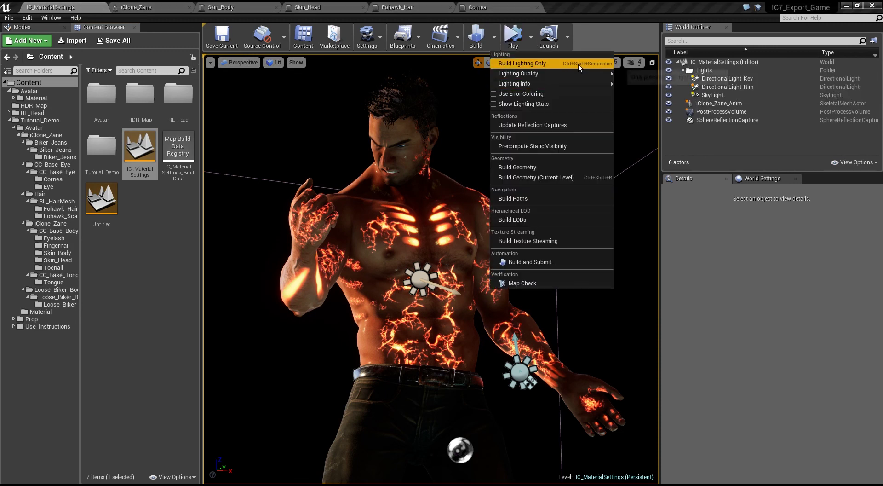
pyautogui.click(522, 67)
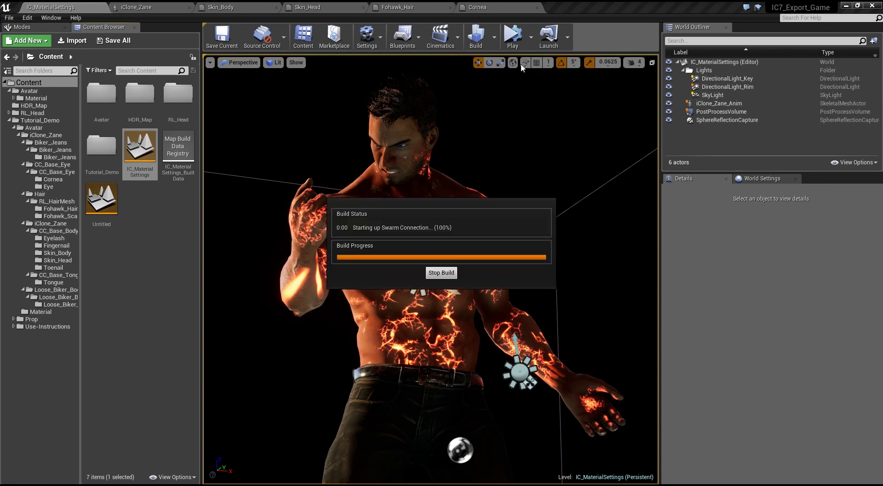
pyautogui.click(531, 41)
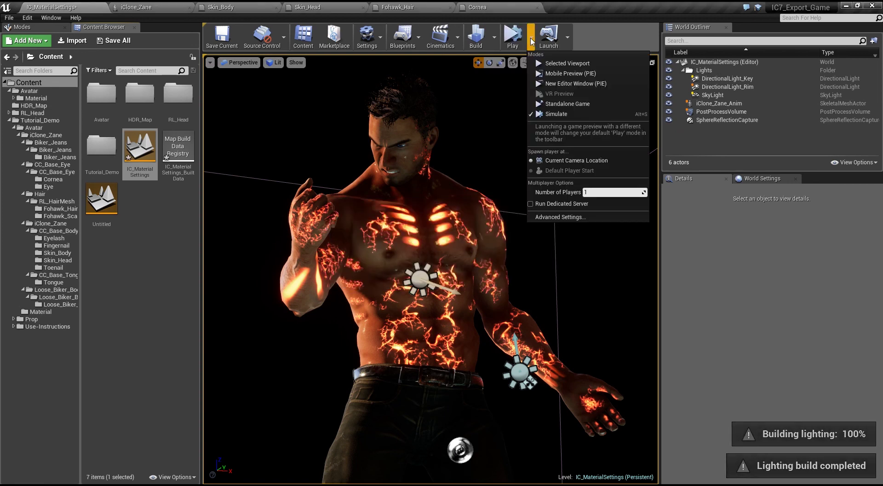
pyautogui.click(557, 114)
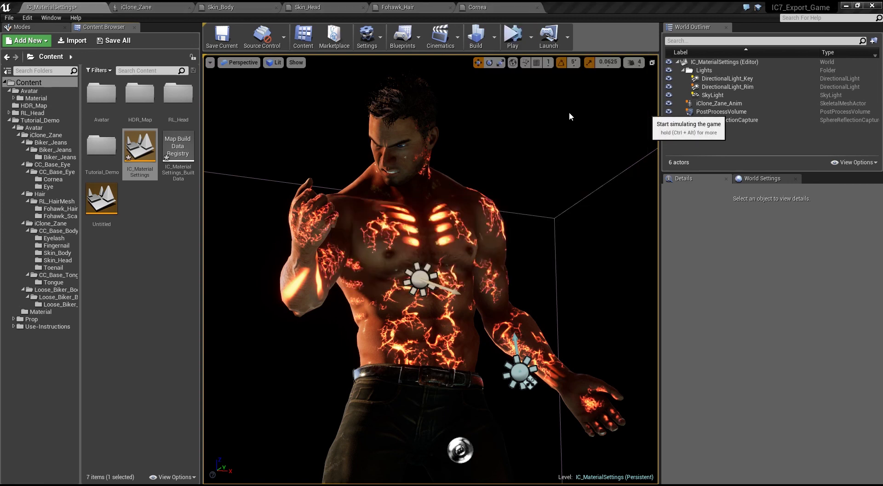